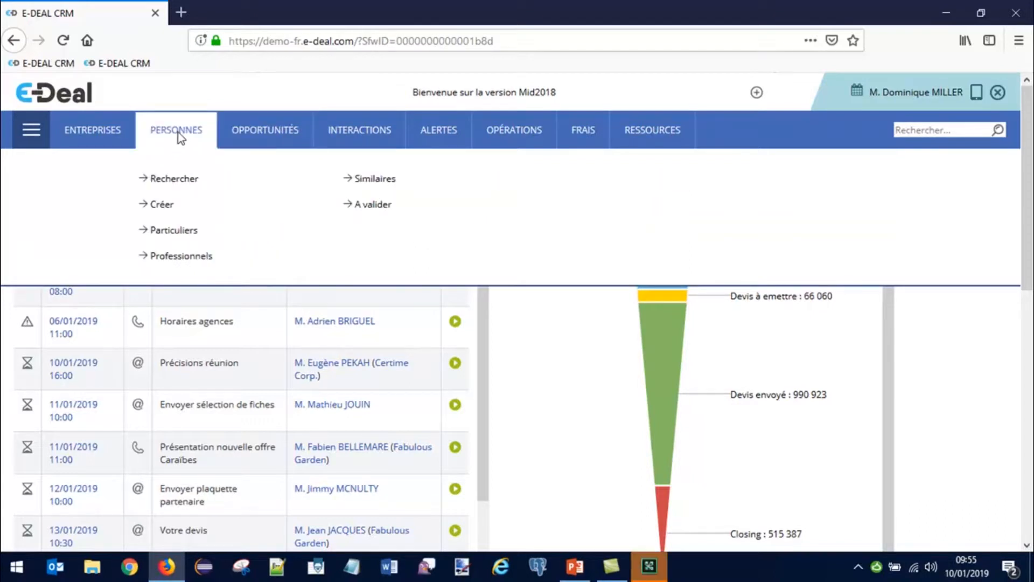
Step: Open a new Création Entreprise form from the Entreprises company list
mouse_move(77, 137)
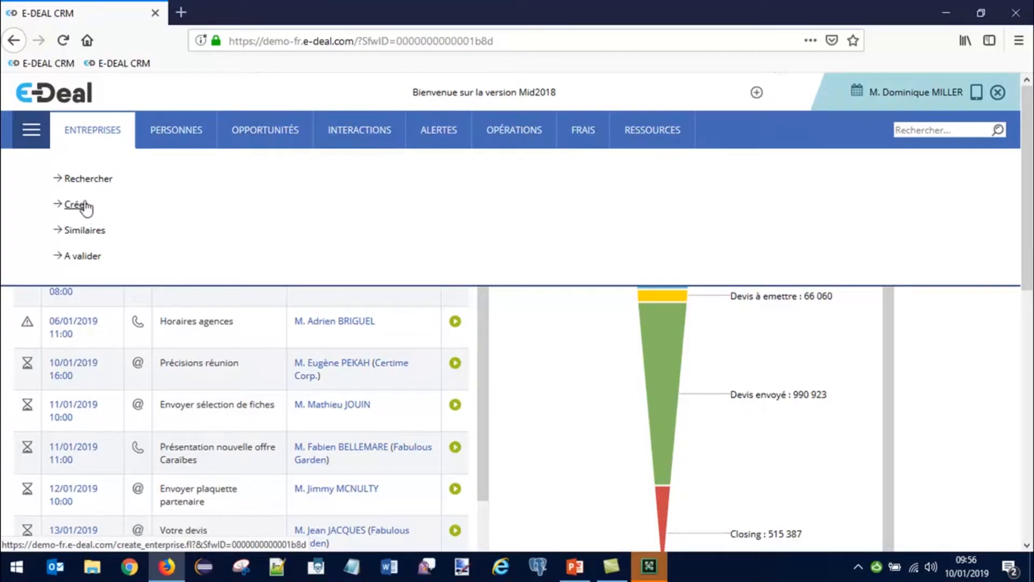
click(90, 183)
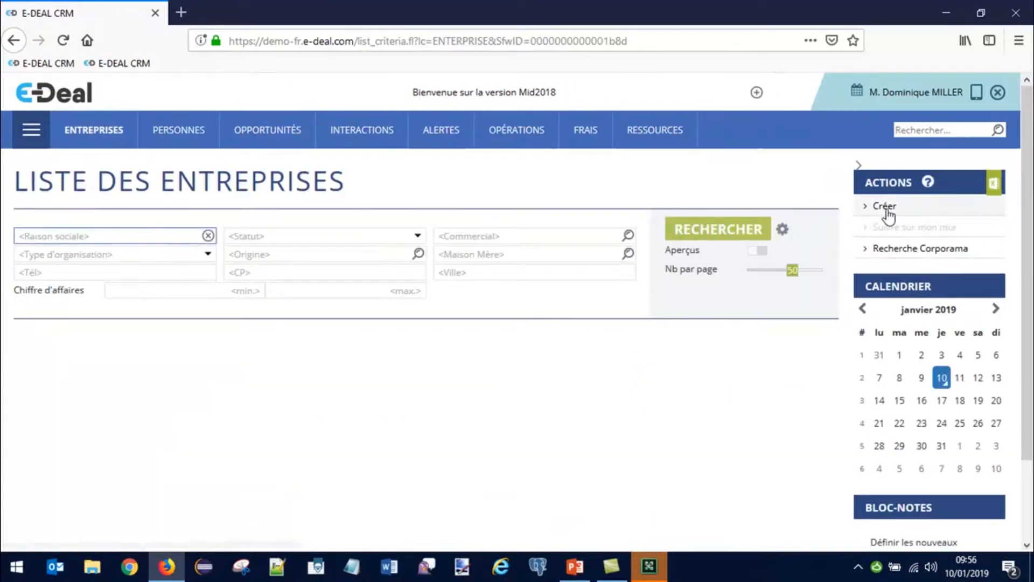
click(887, 210)
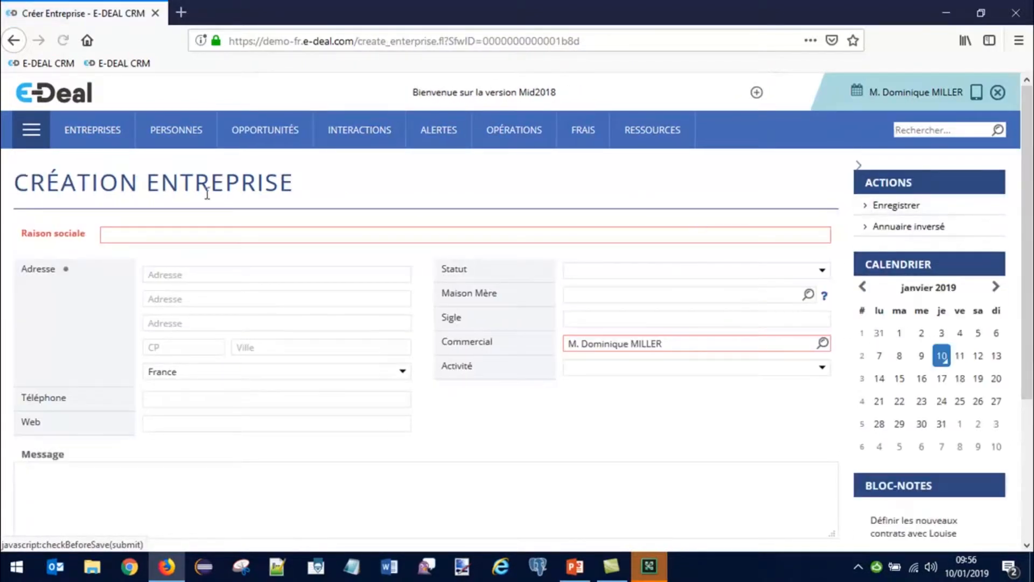
Step: Enter 'fabulous garden' as the Raison sociale to trigger duplicate detection
click(116, 235)
text(f)
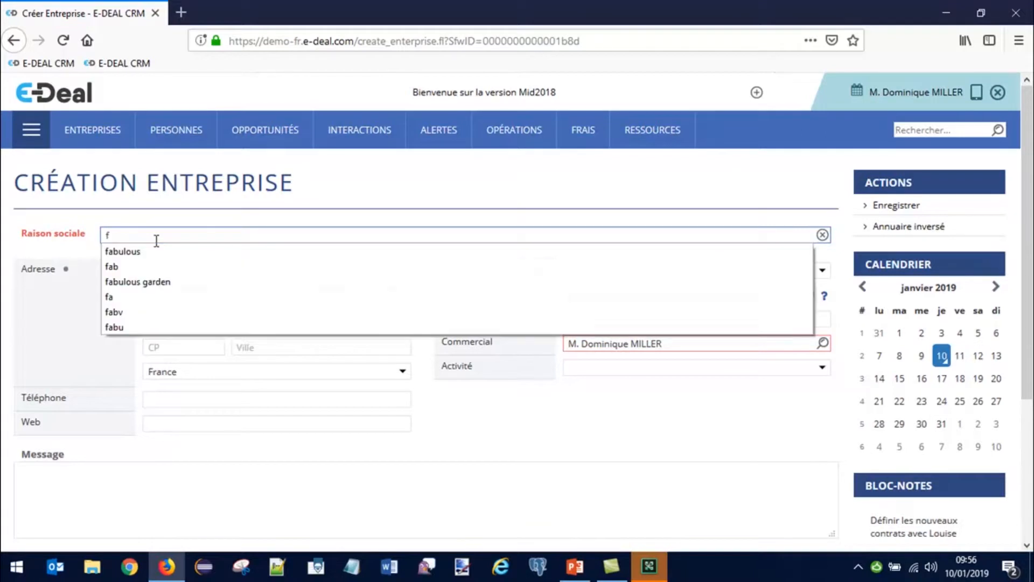
text(abulous garden)
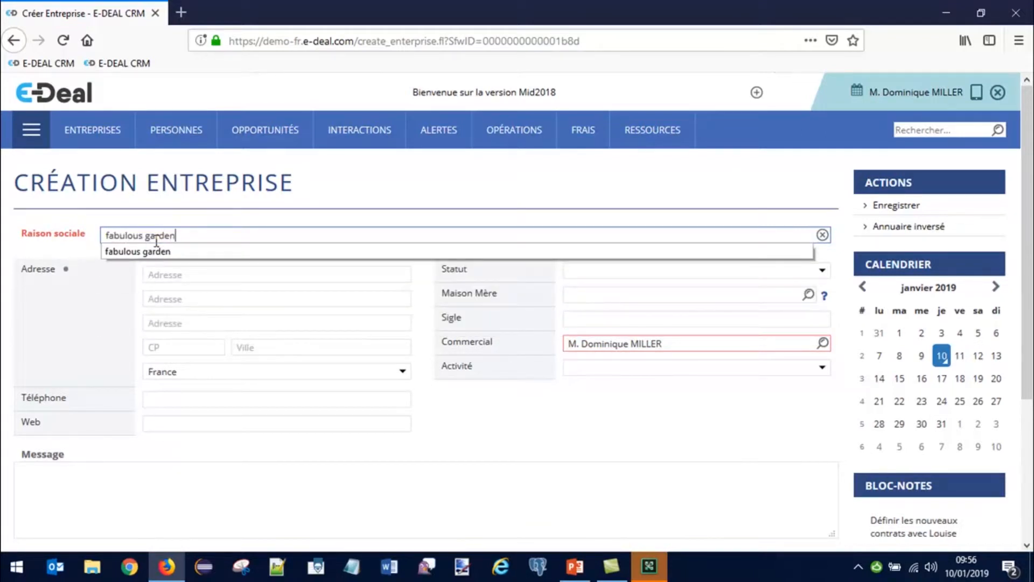
key(Tab)
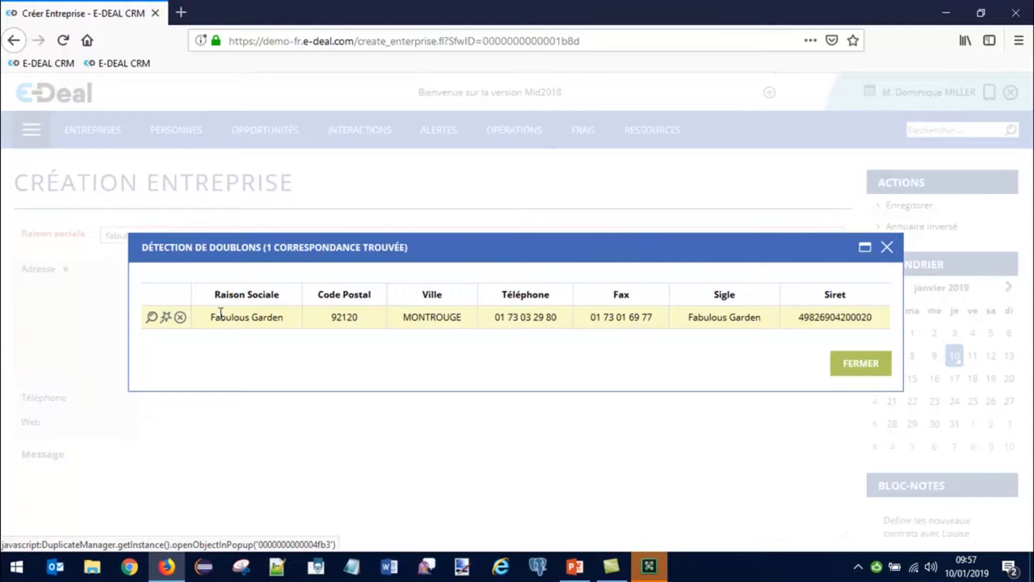
Step: View the matching Fabulous Garden record from the duplicate list
click(153, 318)
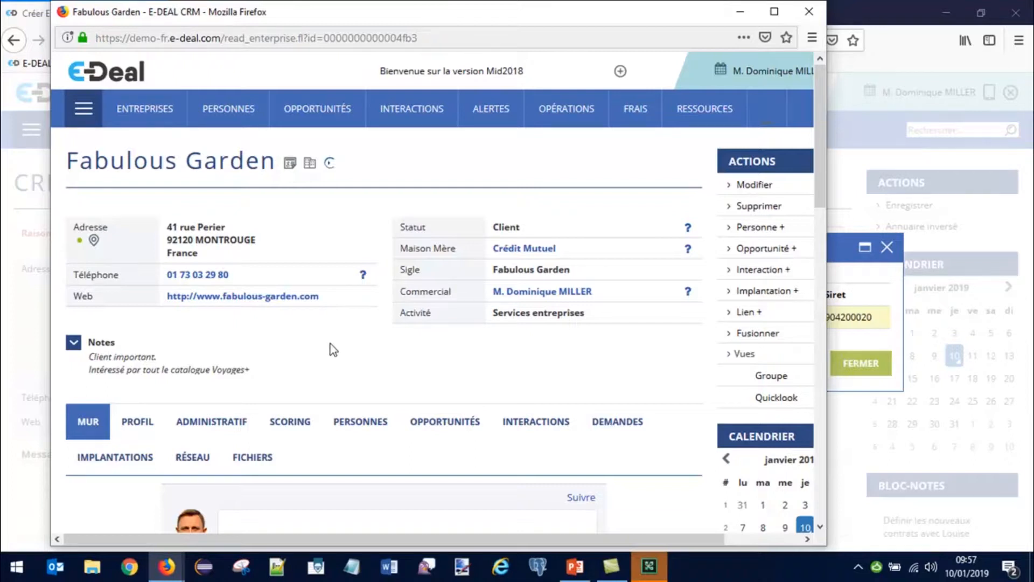
Step: Scroll through the Fabulous Garden record, then close its window
scroll(330, 344, down, 2)
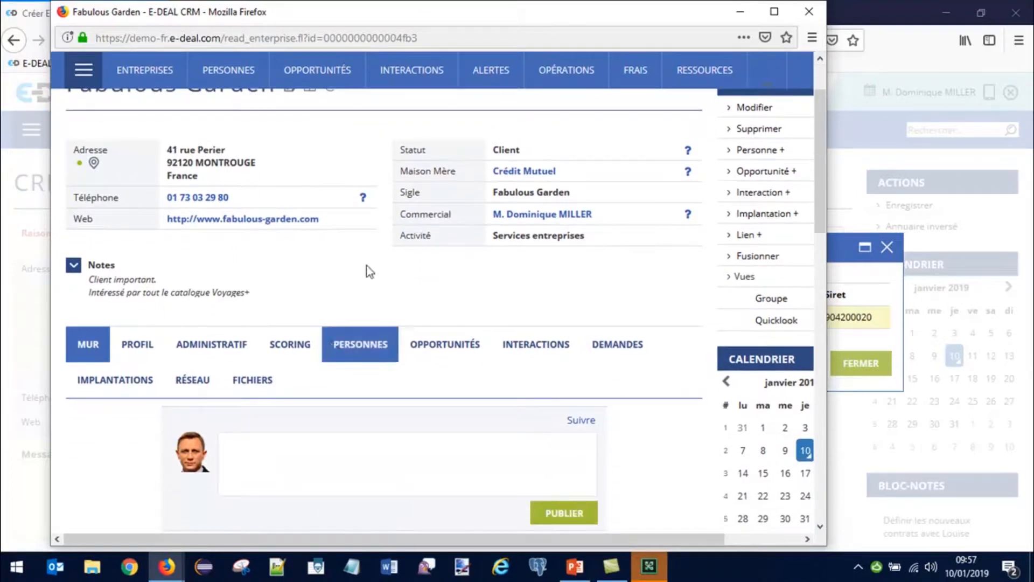
click(809, 12)
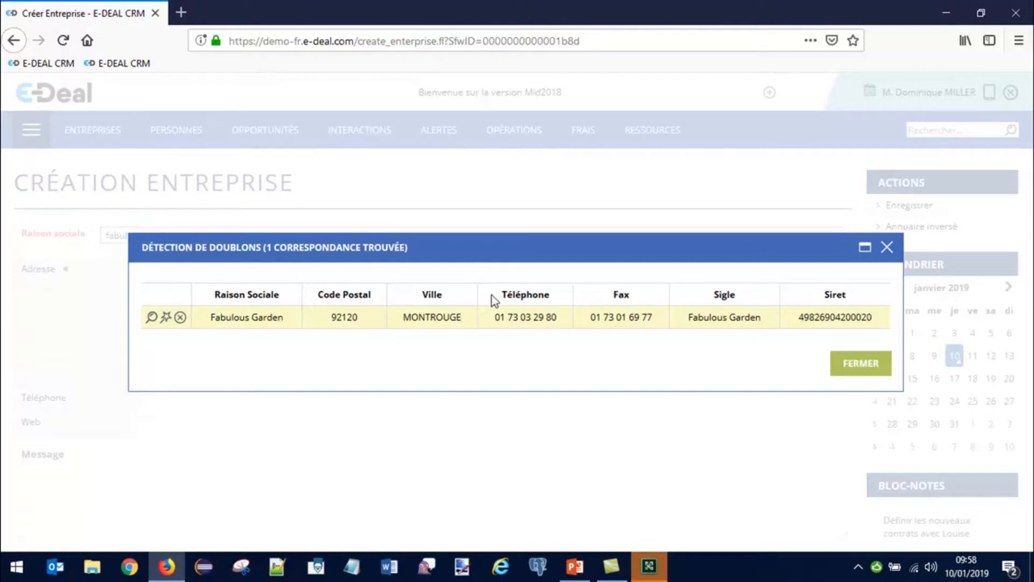
Step: Copy the matching company's Siret, close the duplicate window and start a blank company form
drag(799, 318, 877, 317)
key(ctrl+c)
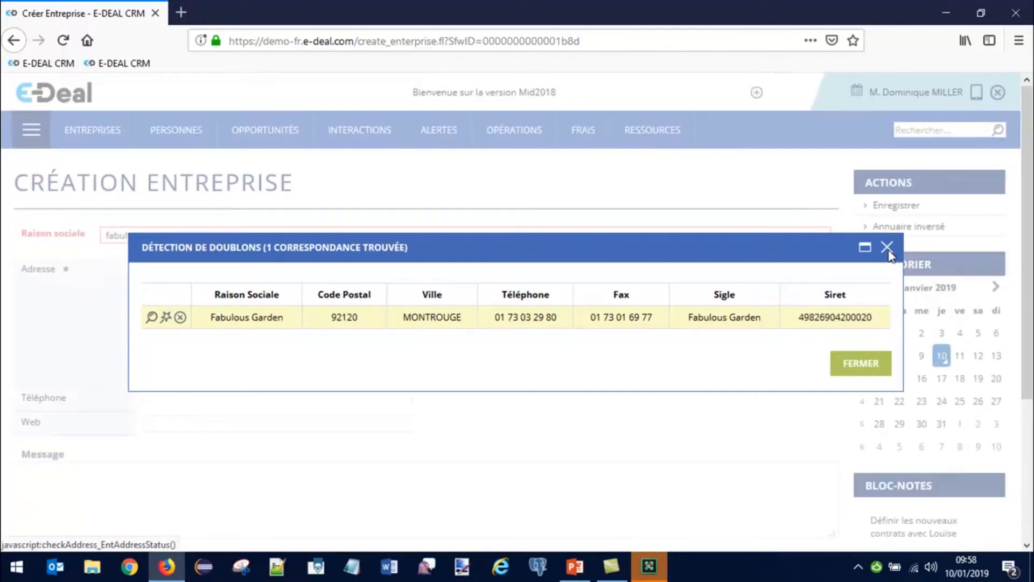
click(888, 252)
mouse_move(133, 136)
mouse_move(69, 130)
click(78, 205)
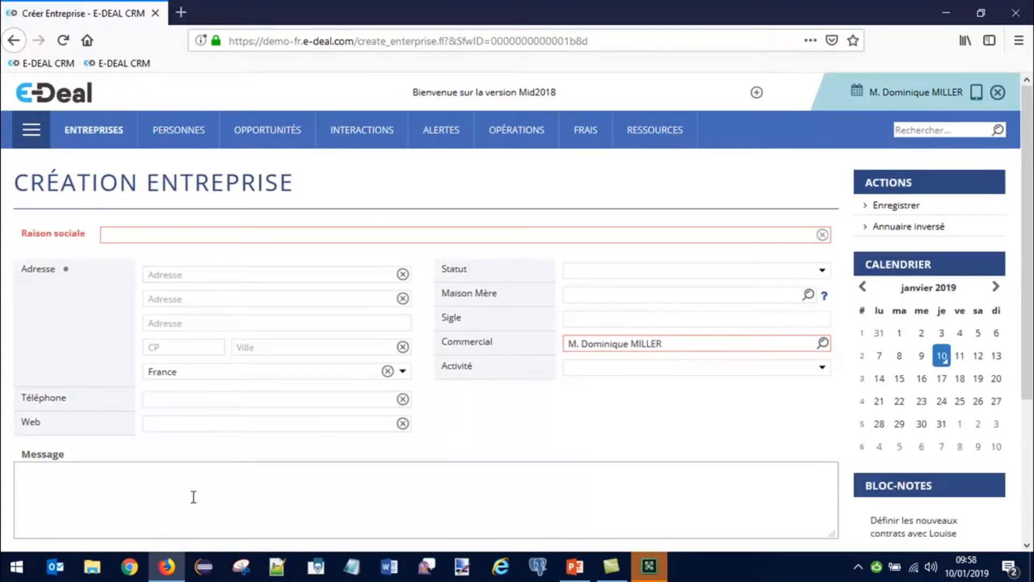
Step: Paste the copied Siret into the Administratif tab's Siret field to run duplicate detection
scroll(165, 450, down, 3)
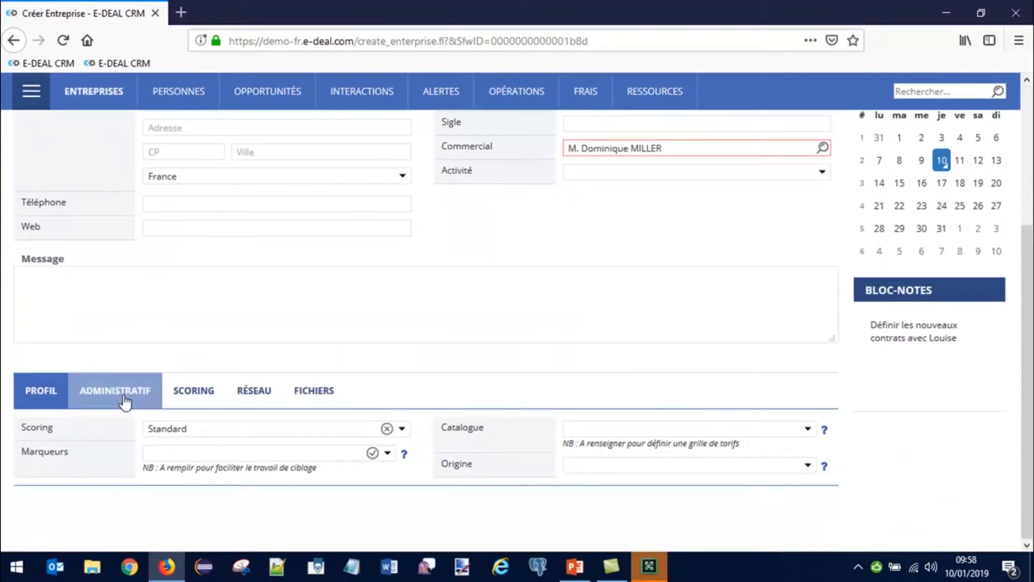
click(124, 395)
click(598, 456)
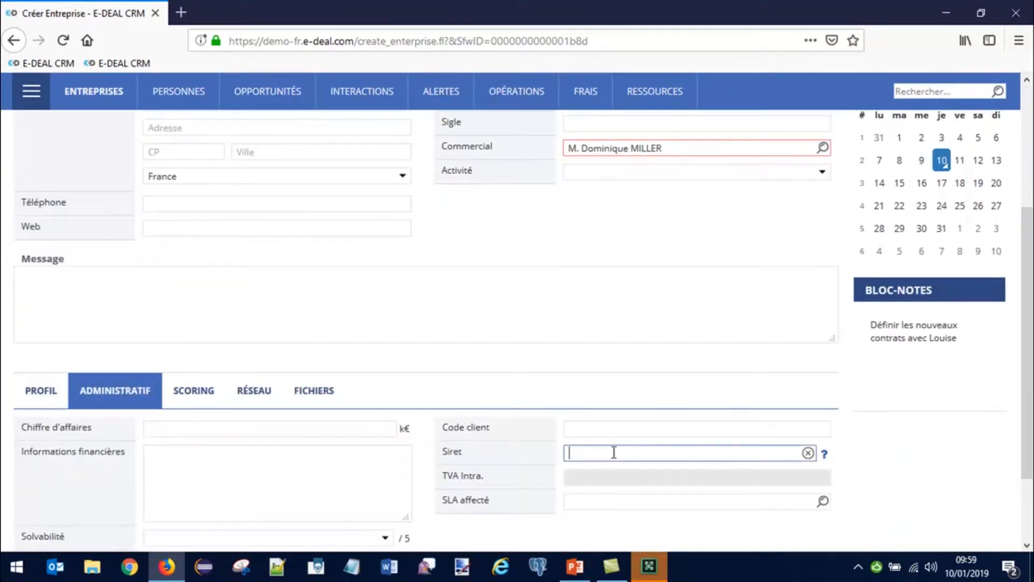
key(ctrl+v)
key(Tab)
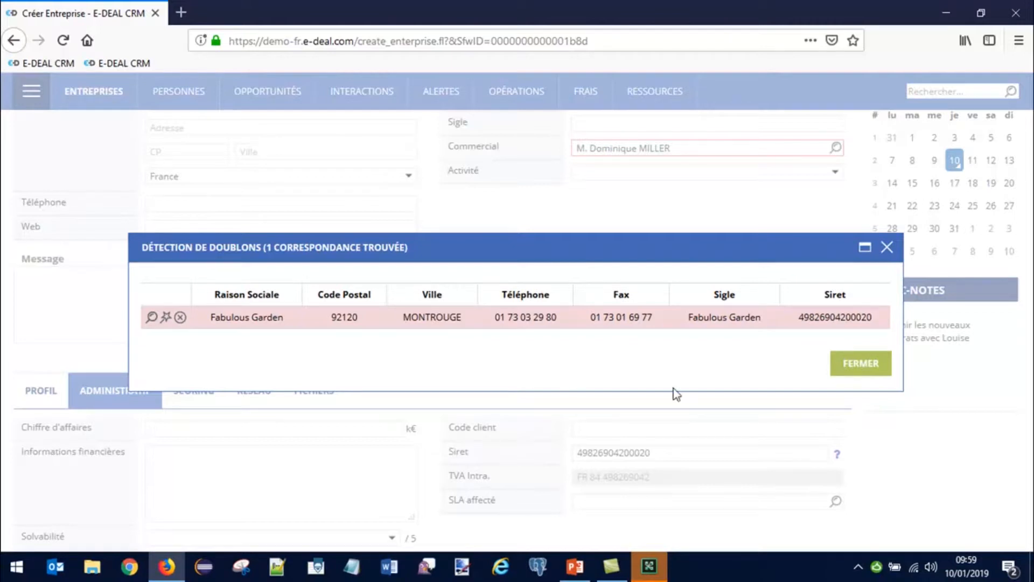
Step: Close the duplicate warning and open a new Création Personne form
click(887, 249)
mouse_move(173, 93)
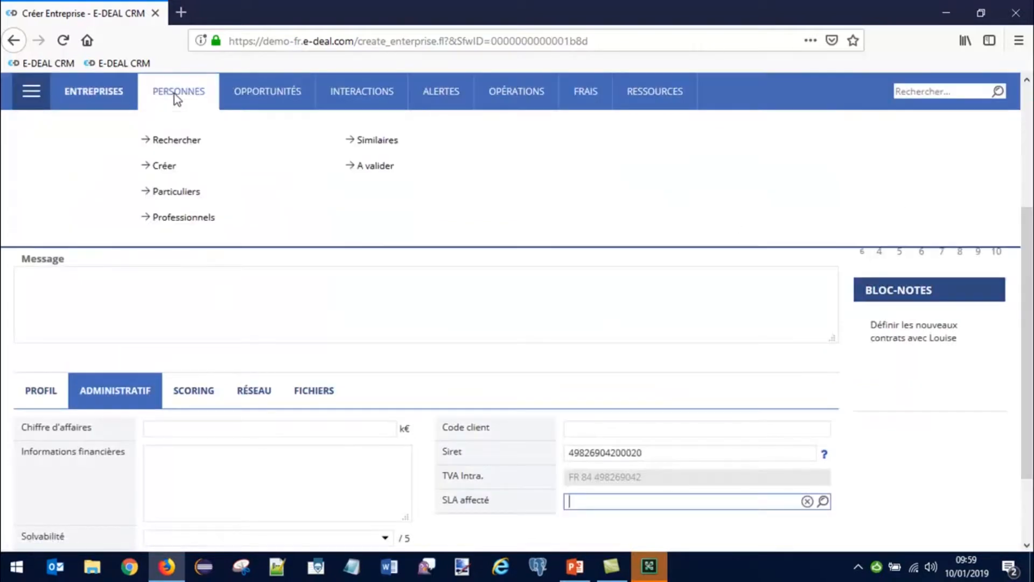
click(172, 170)
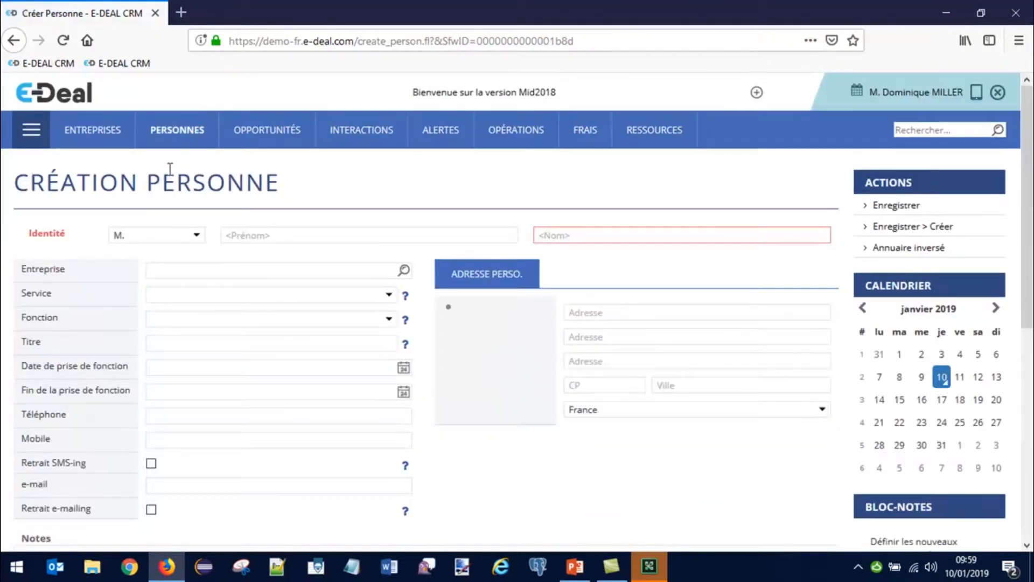
Step: Enter a mobile number, review the Futurcom duplicate match, then close the results
click(170, 442)
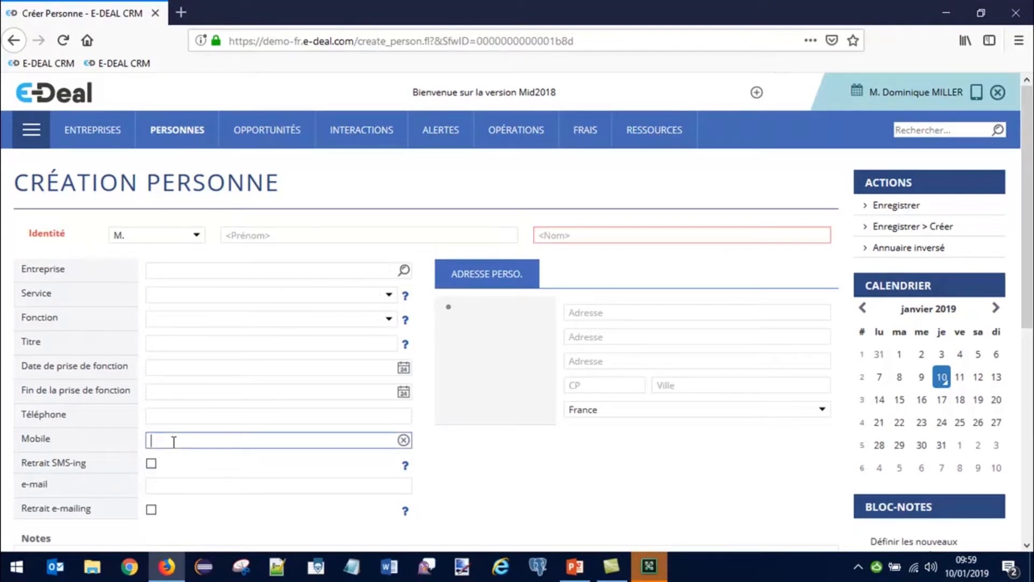
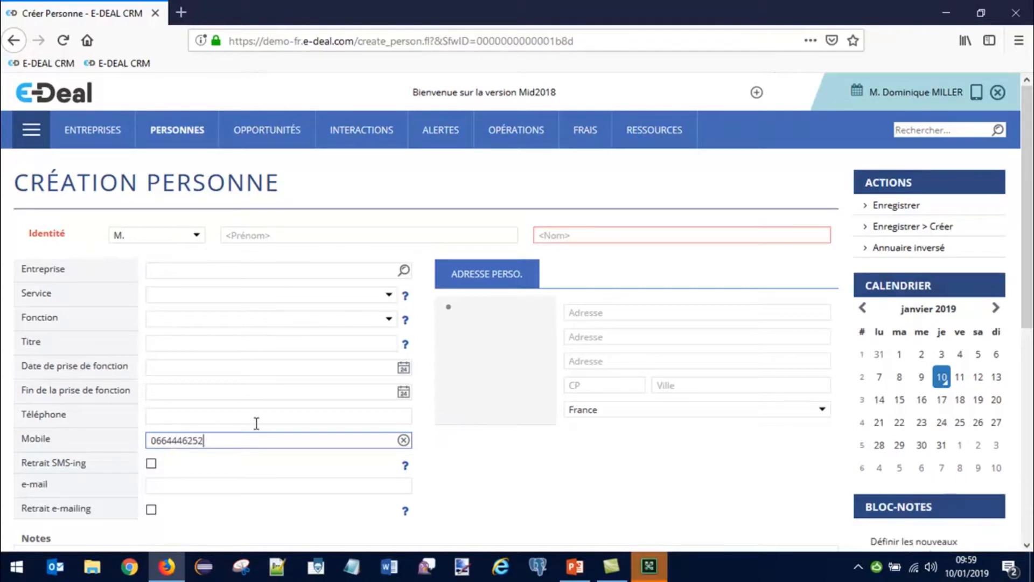
click(429, 447)
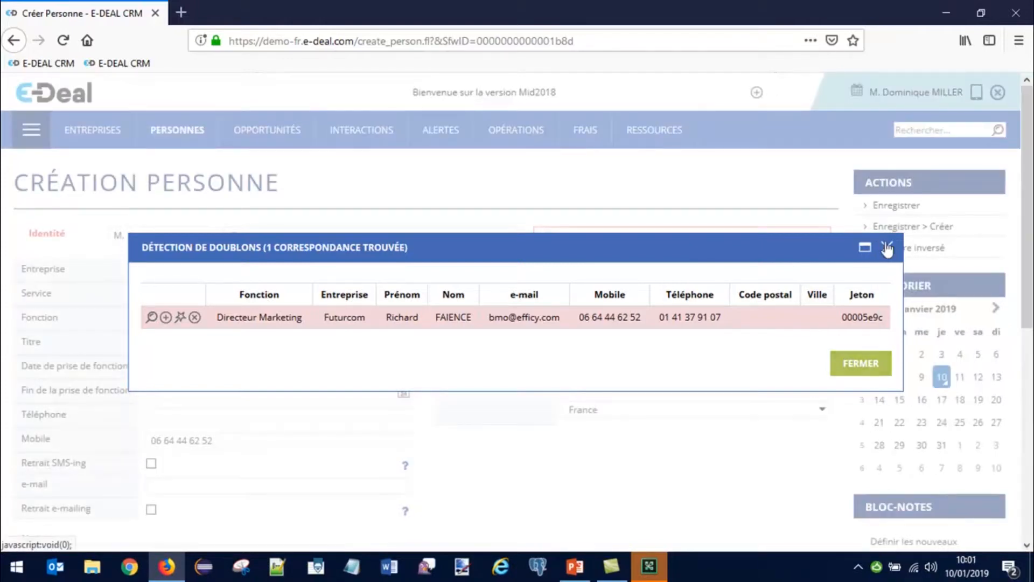
click(887, 247)
Step: Enter the contact's e-mail address, review the Croissance + duplicate match, then close it
click(162, 485)
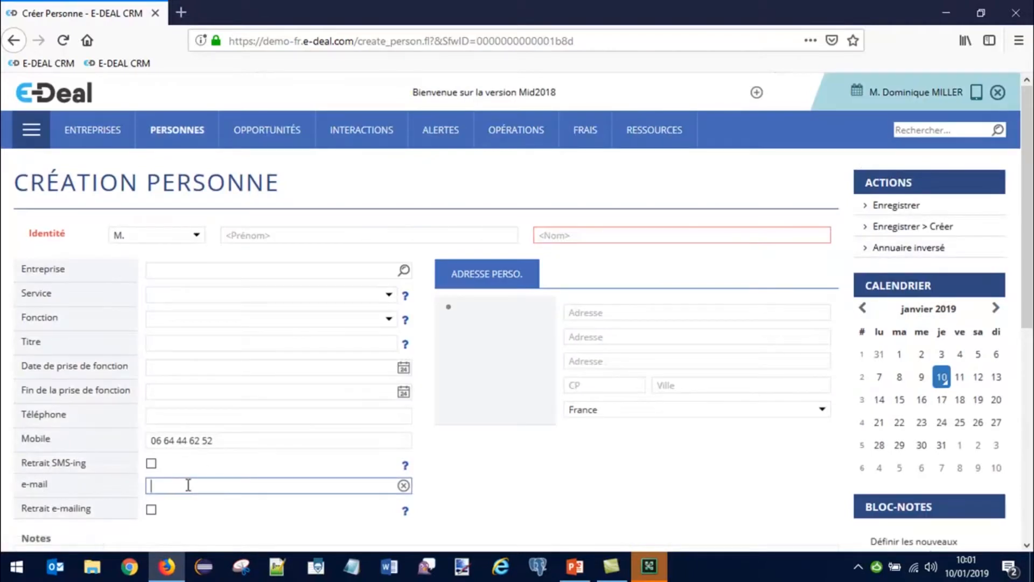
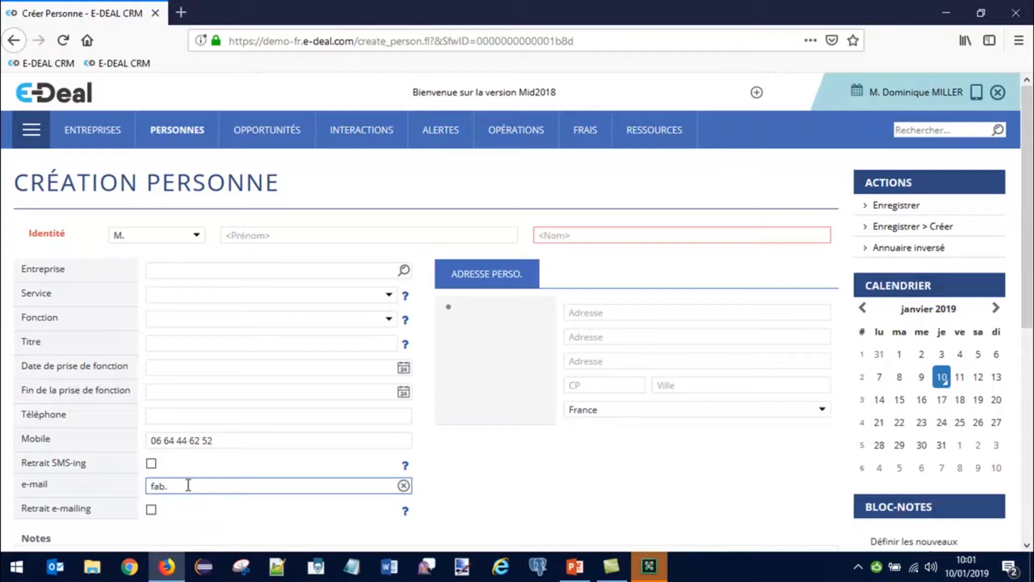
click(528, 439)
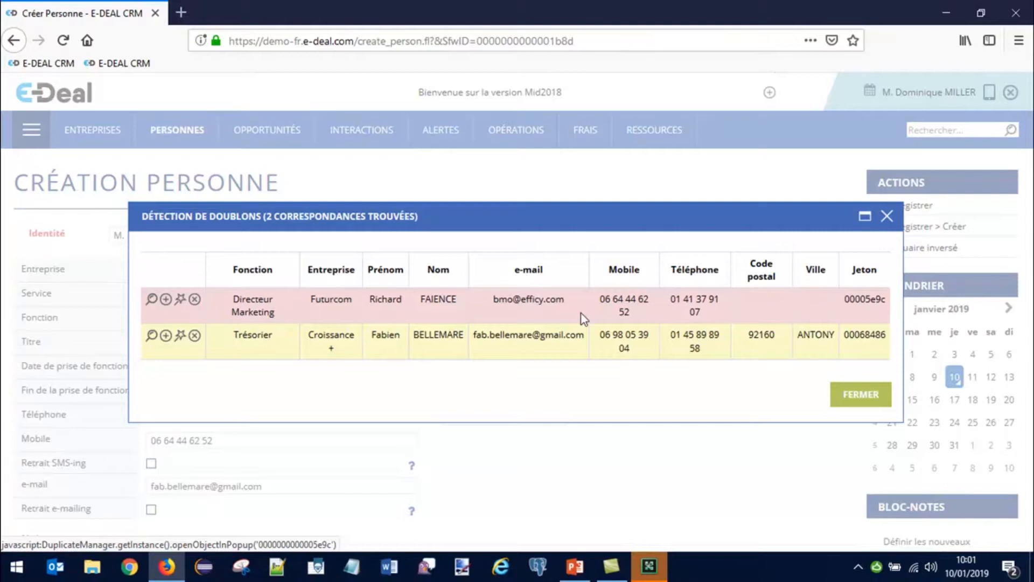
click(887, 216)
Step: In a fresh person form, enter the contact's first name and surname, starting a duplicate search
mouse_move(173, 139)
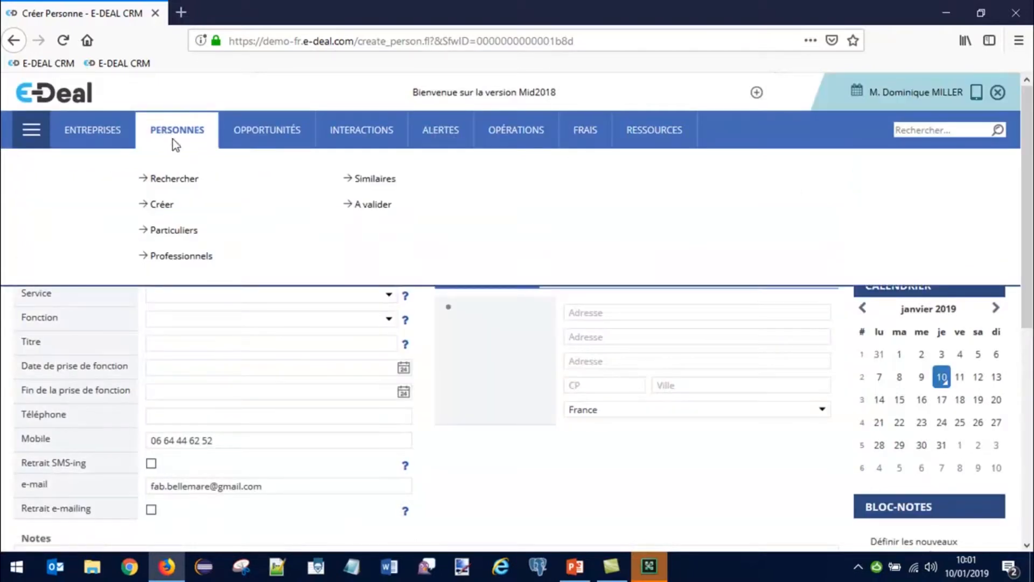
click(160, 208)
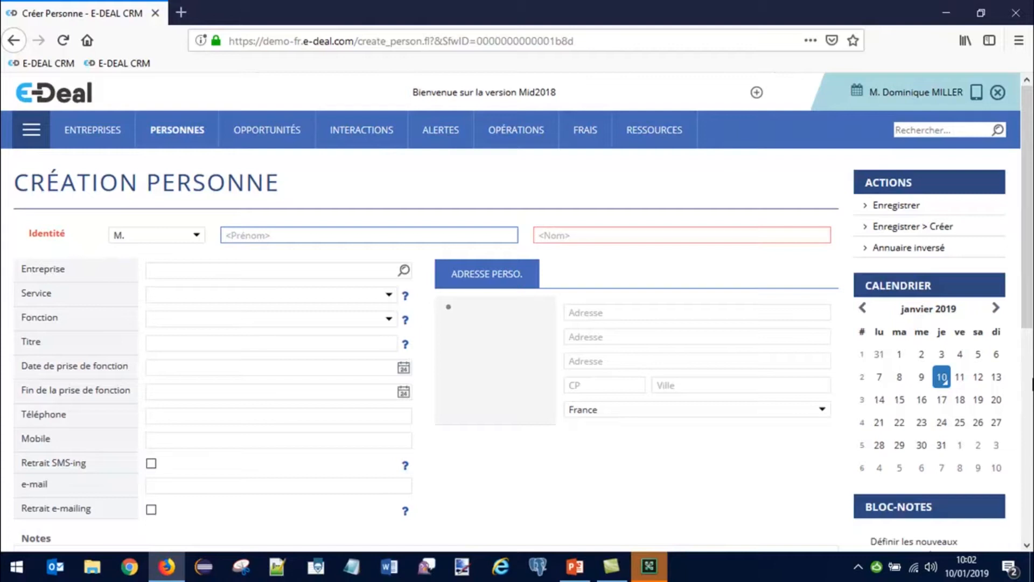
text(frz)
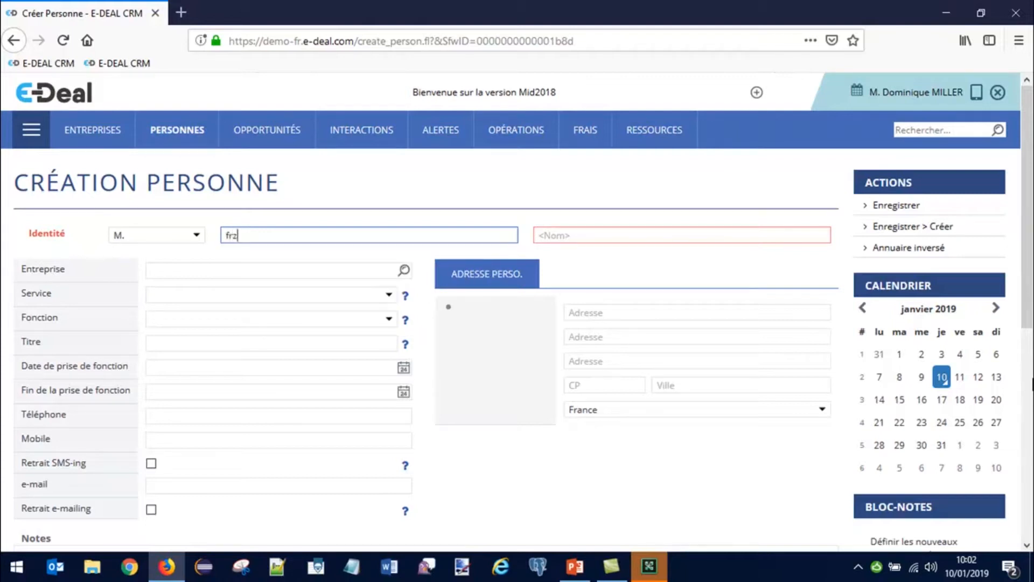
key(BackSpace)
text(an)
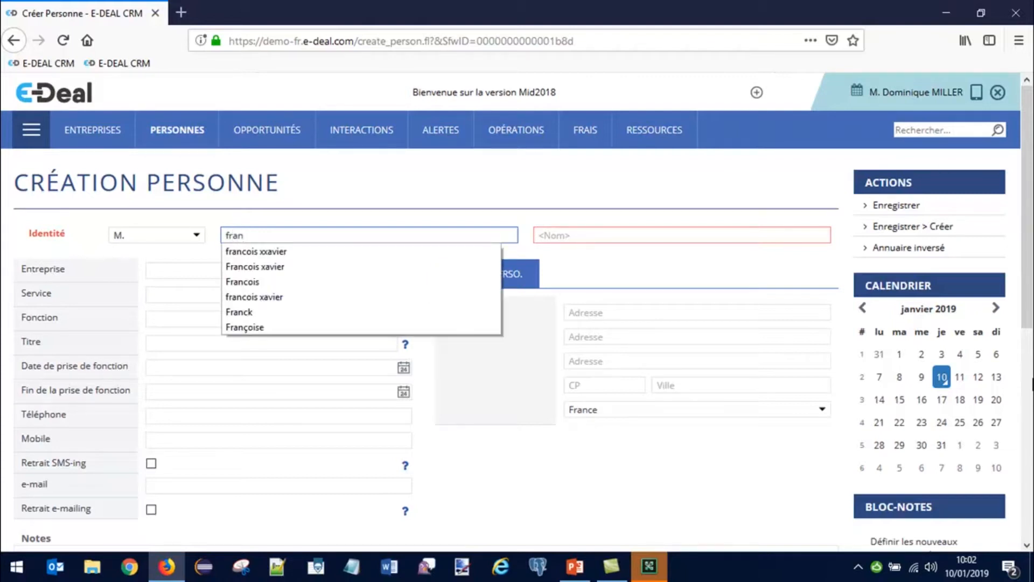
key(Tab)
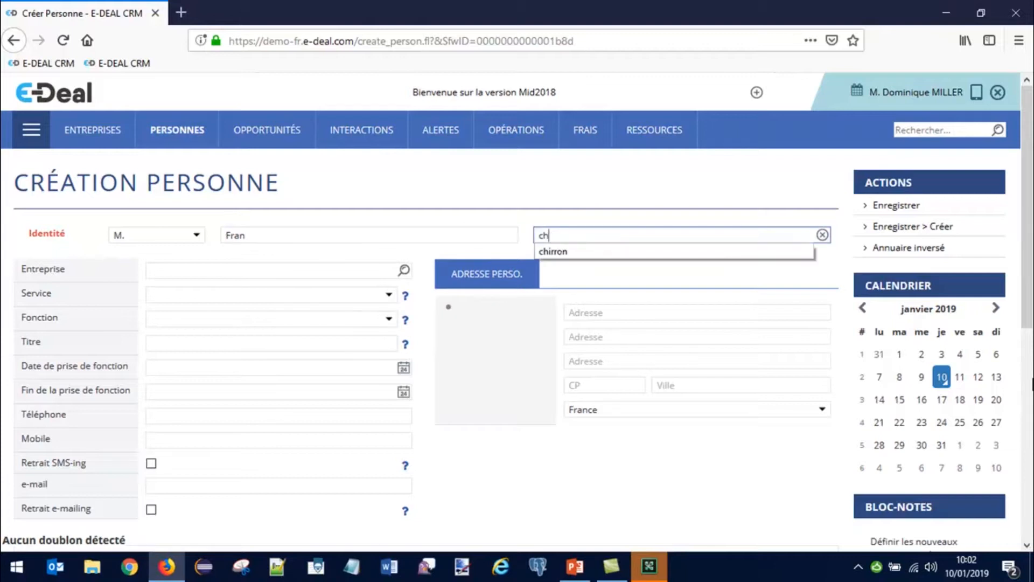
key(Tab)
key(shift+Tab)
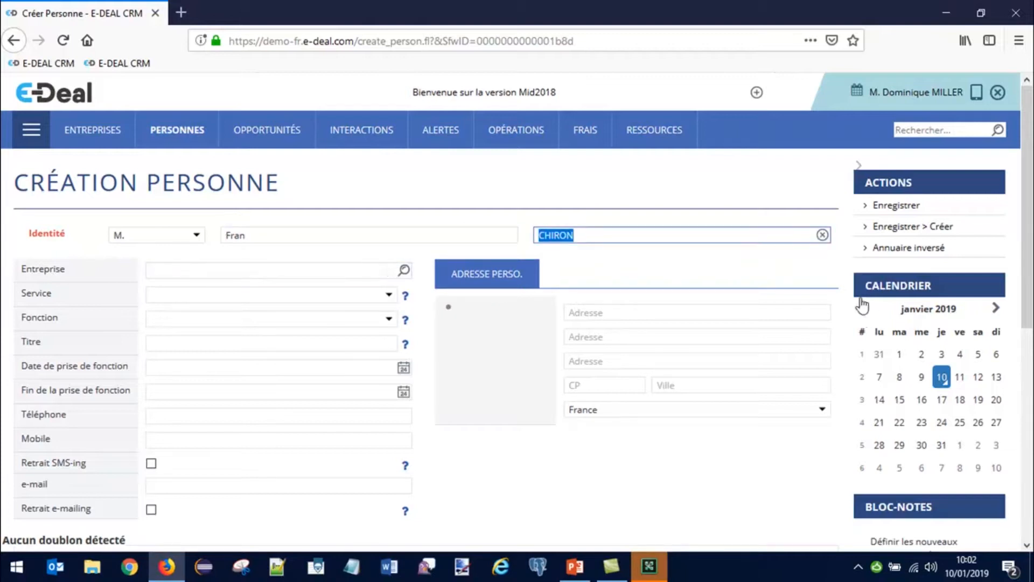
key(shift+Tab)
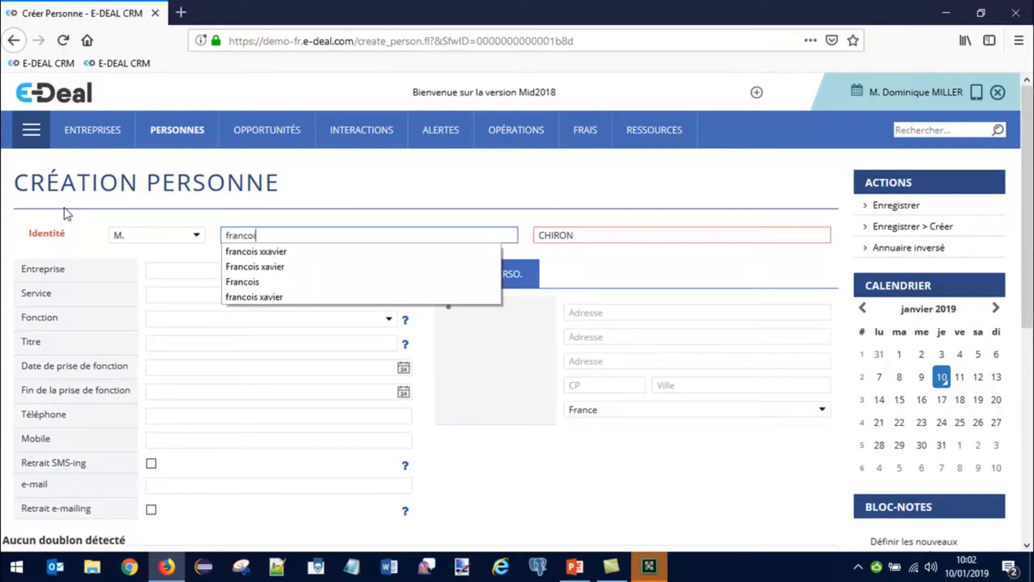
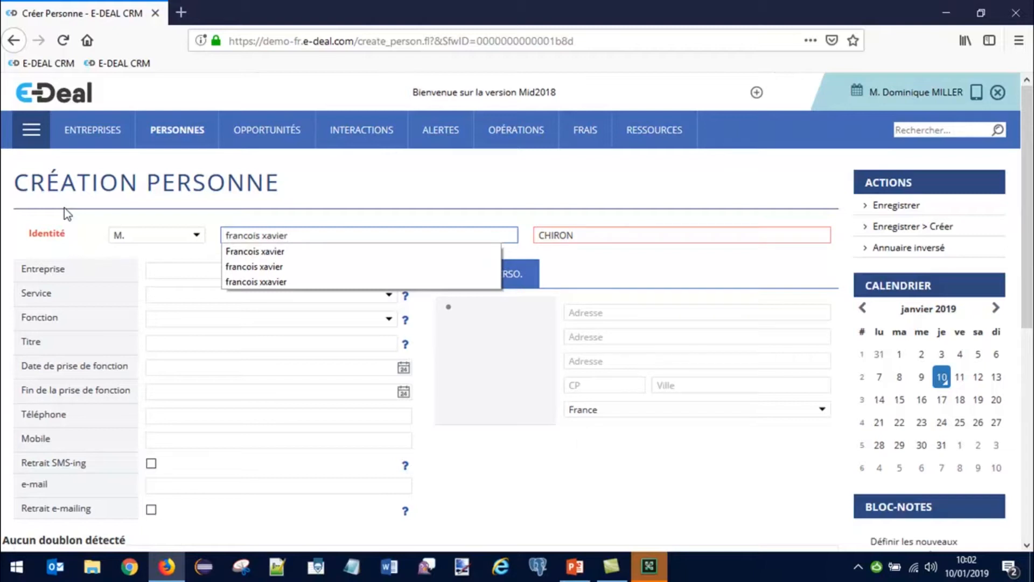
key(Tab)
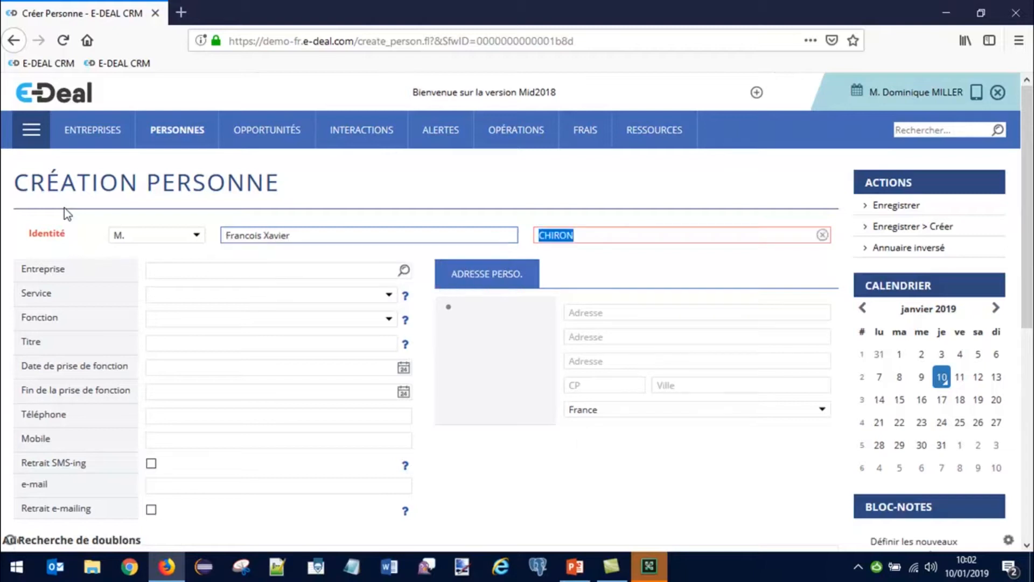
Step: Review and close the duplicate-detection window's Batipol match, then bring up the module panel
drag(434, 247, 395, 273)
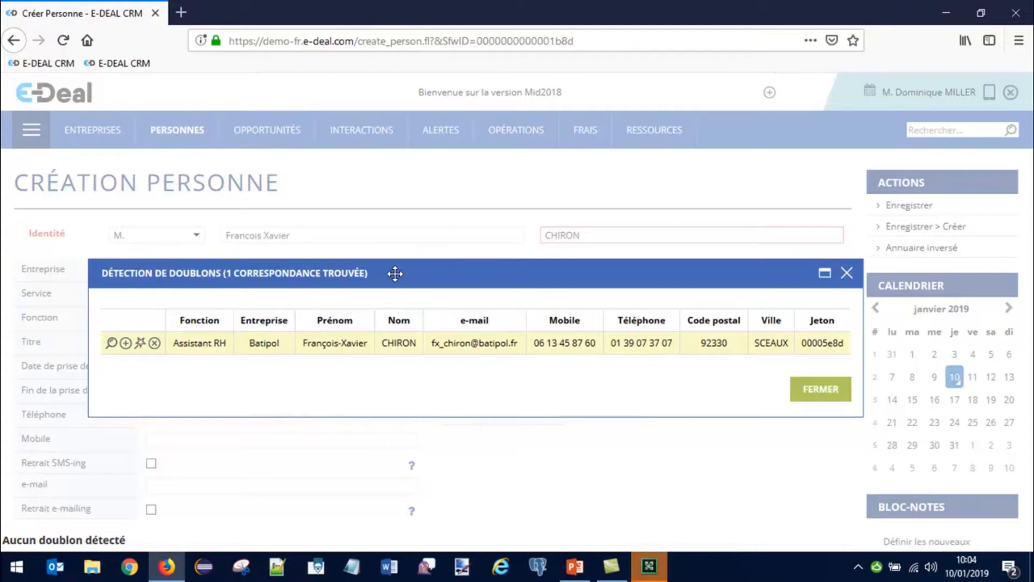
click(847, 272)
click(29, 137)
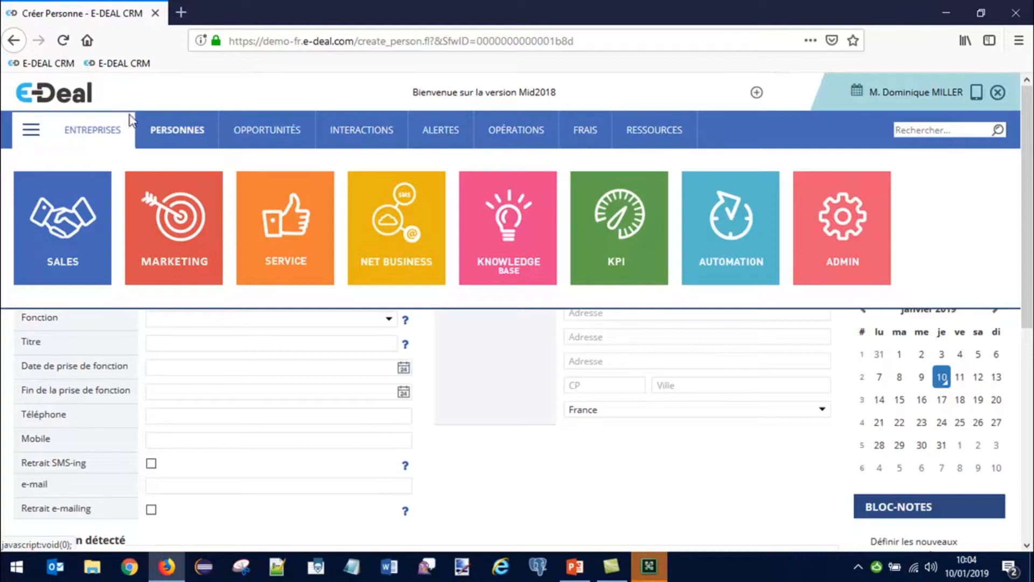
Step: Show the Personnes menu, then the Entreprises menu with Rechercher, Créer, Similaires and A valider
mouse_move(167, 138)
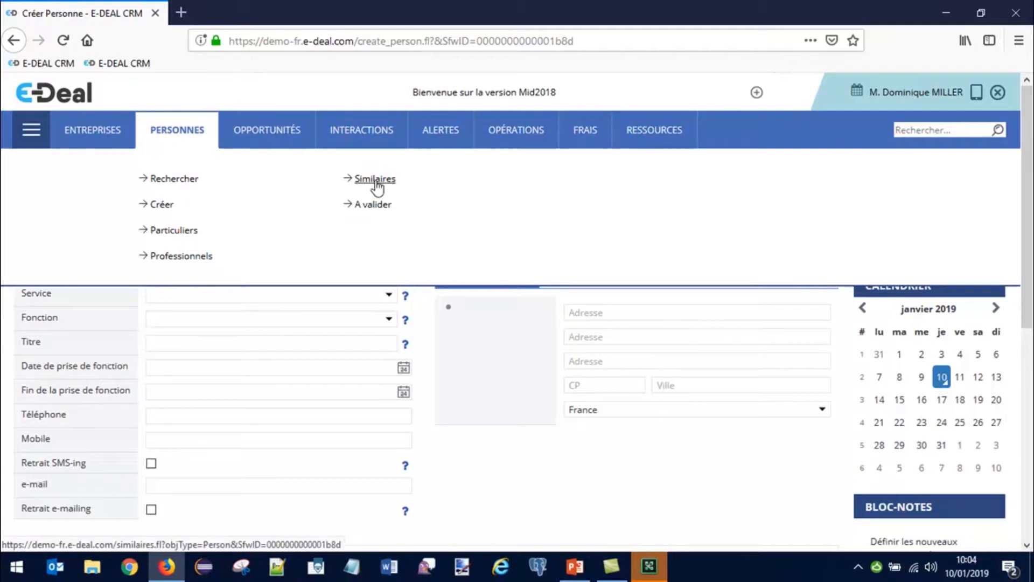
mouse_move(134, 144)
Step: Open Personnes > Similaires to list the 14 suspected duplicate person pairs
click(373, 179)
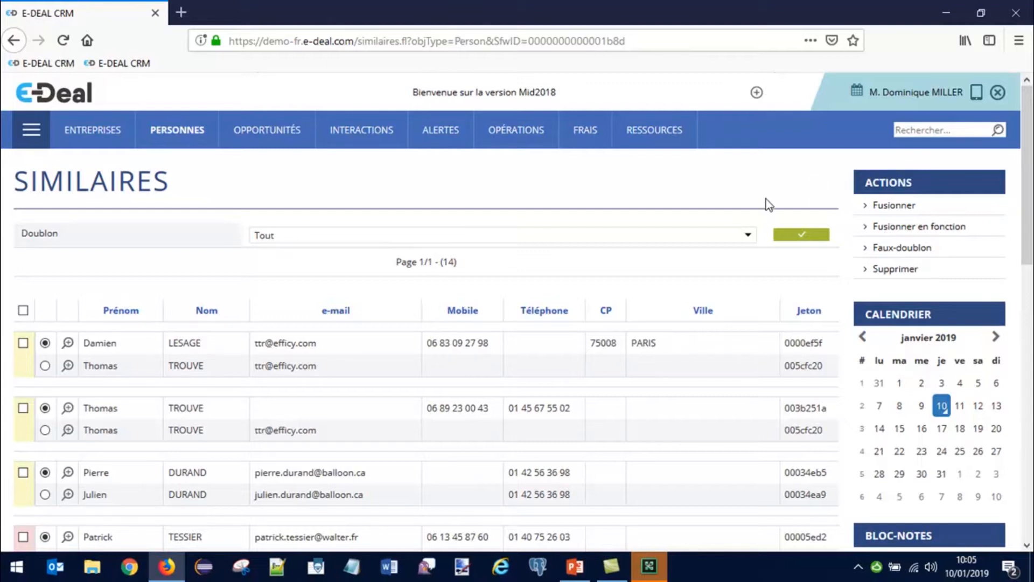
Step: Filter the Similaires list by Doublon 'Certitude', narrowing it to 11 pairs
click(748, 236)
click(278, 269)
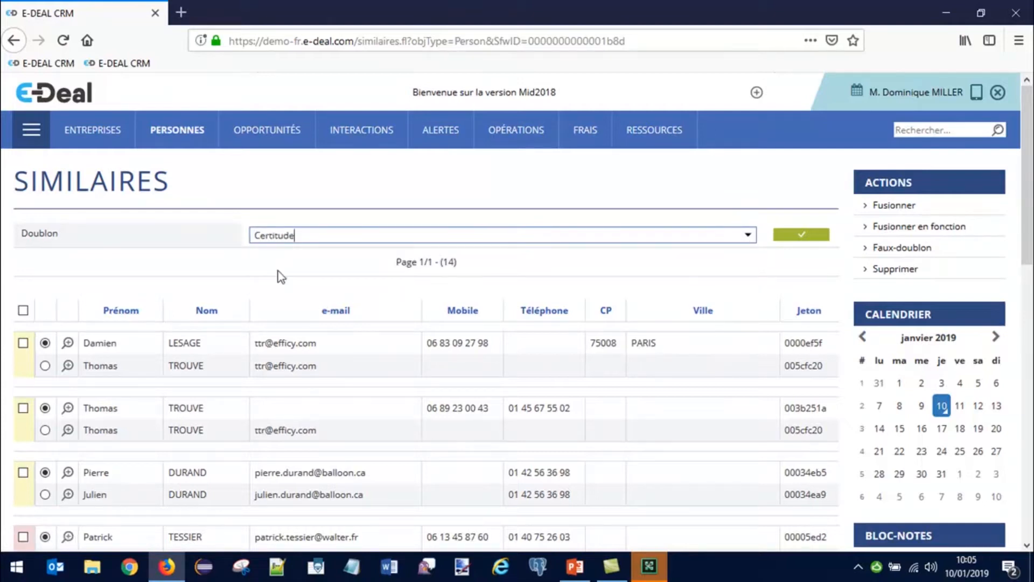
click(808, 242)
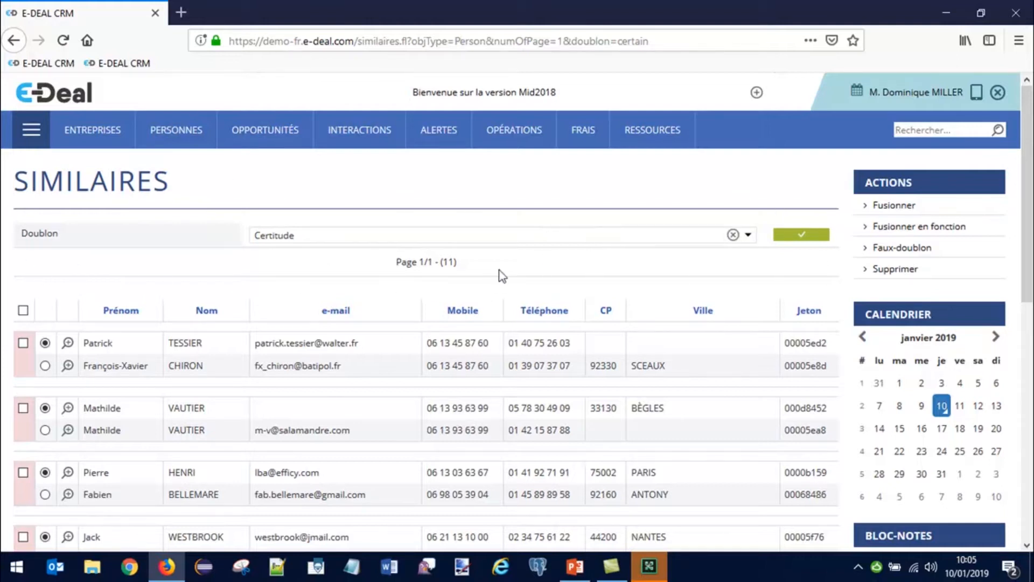
scroll(92, 268, down, 3)
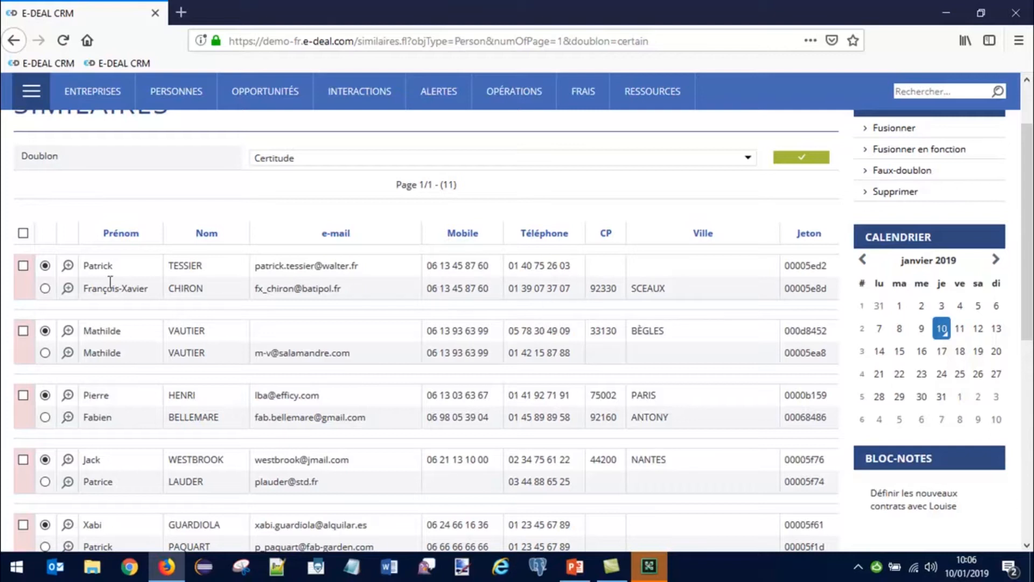
click(23, 267)
click(24, 234)
click(23, 234)
click(23, 266)
click(905, 171)
click(673, 350)
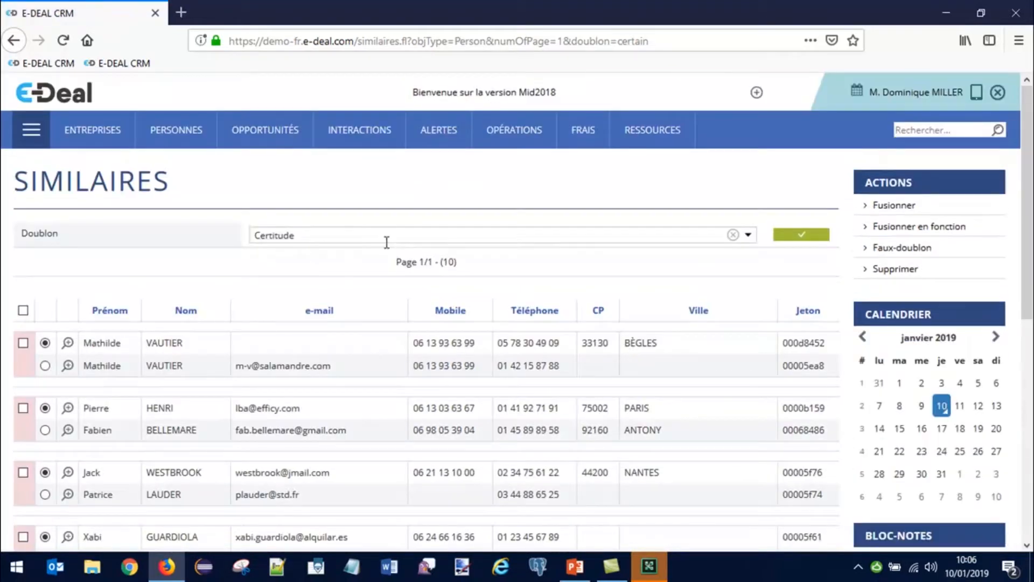
scroll(221, 333, down, 3)
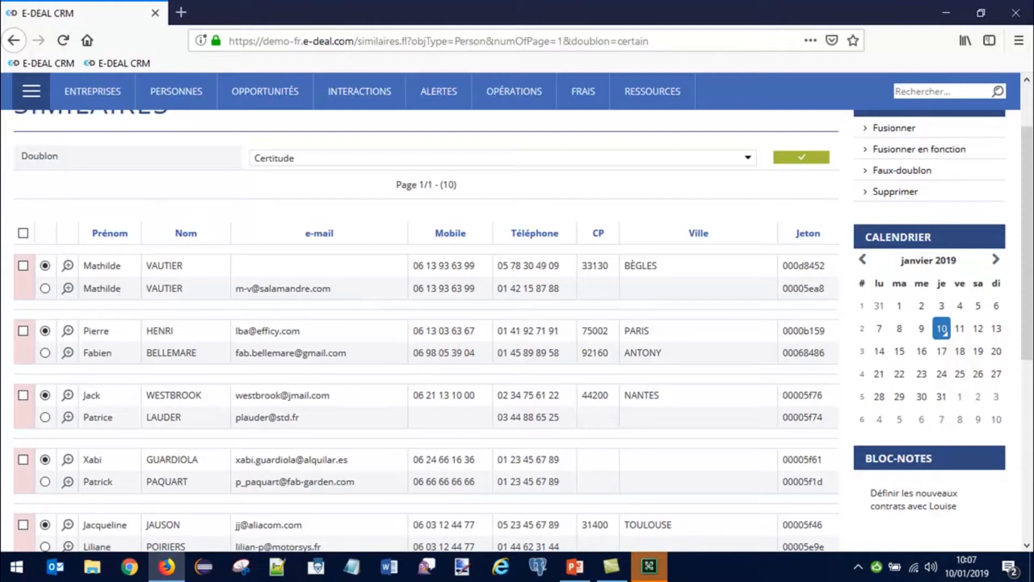
click(68, 266)
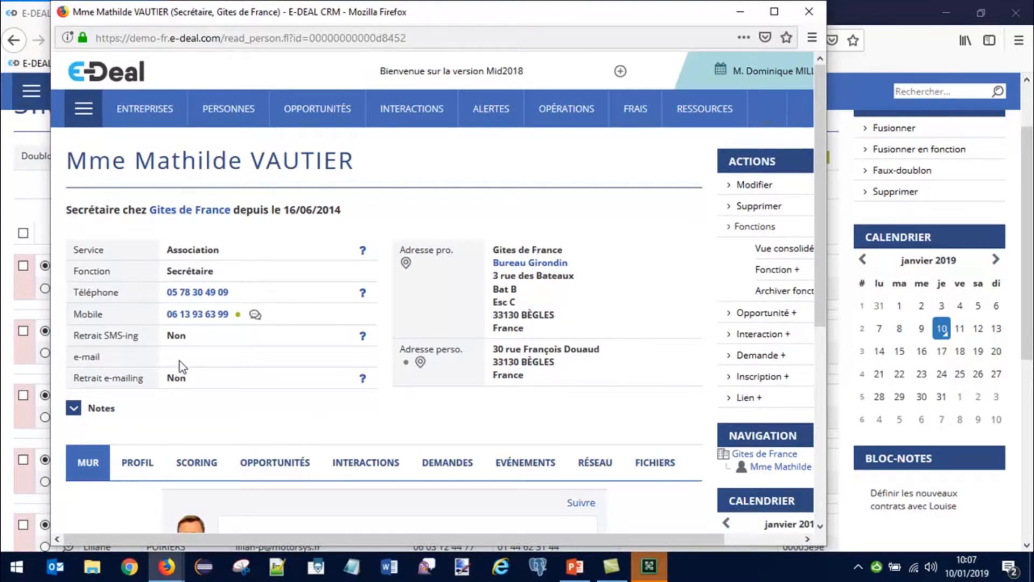
click(810, 11)
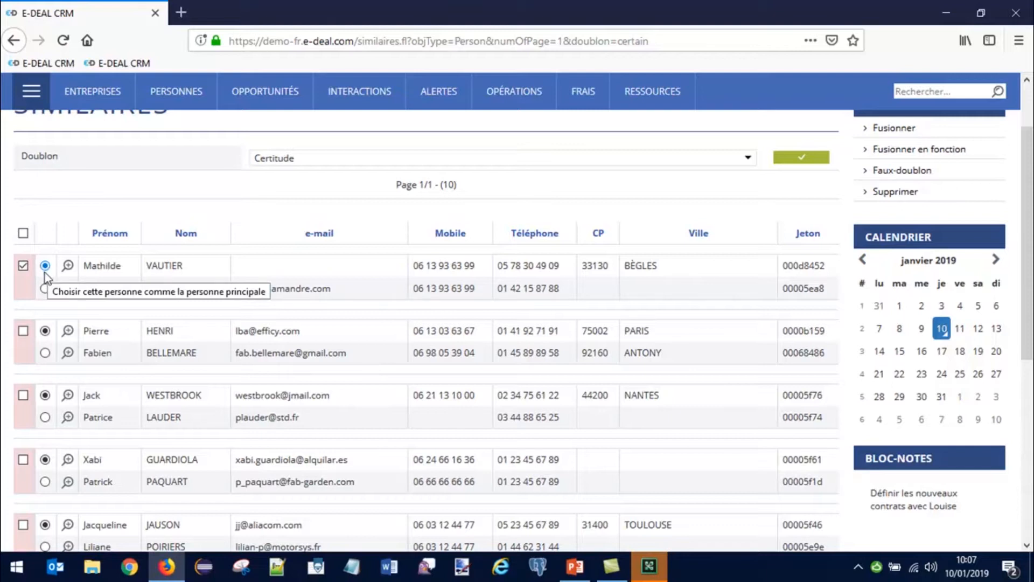
click(45, 289)
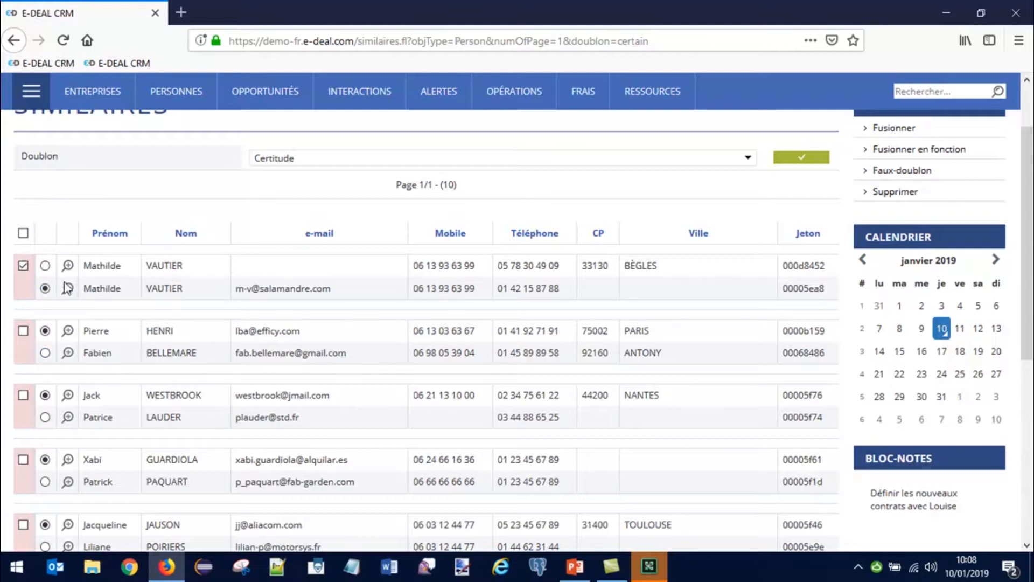
click(45, 265)
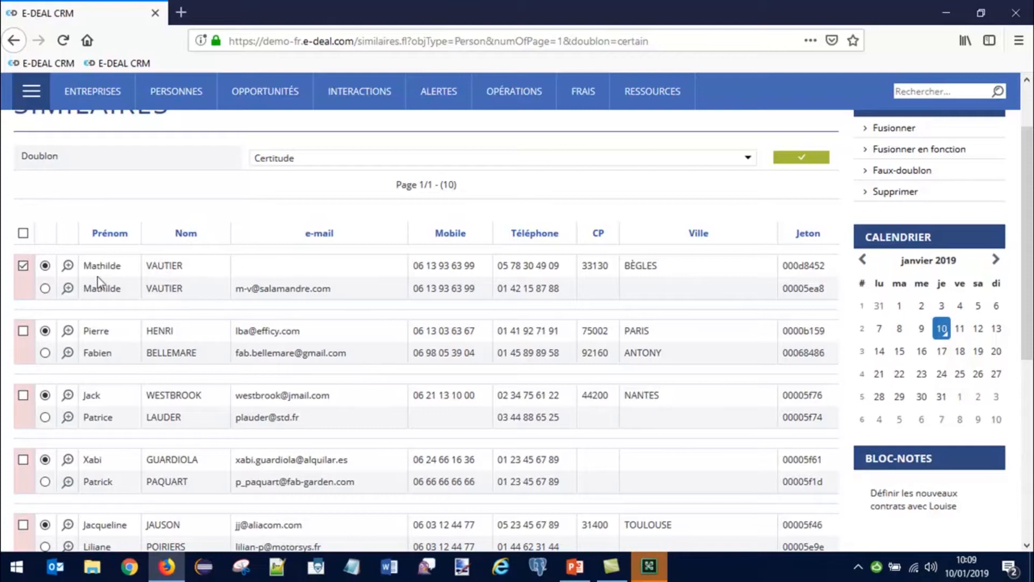
click(895, 129)
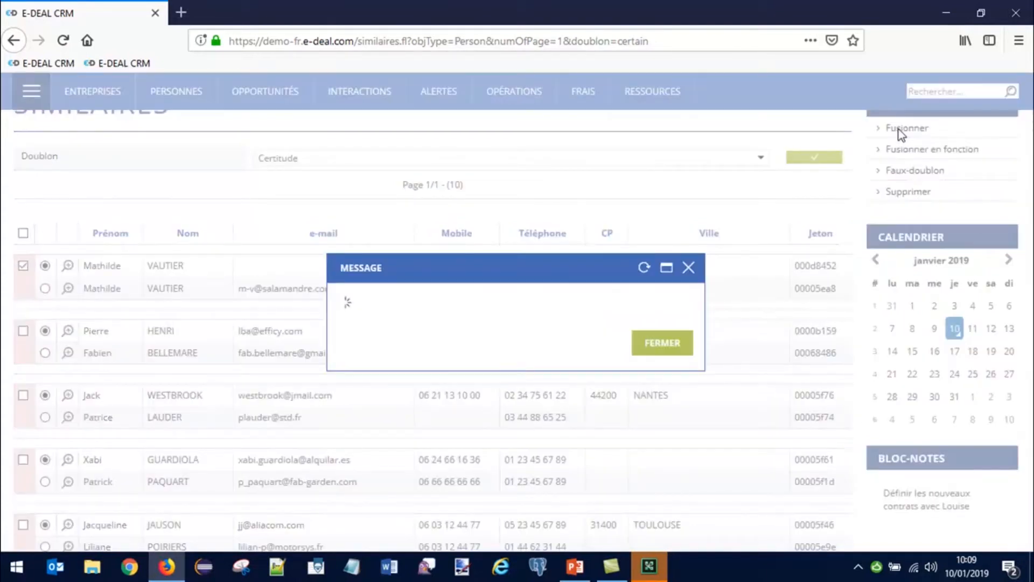
click(661, 346)
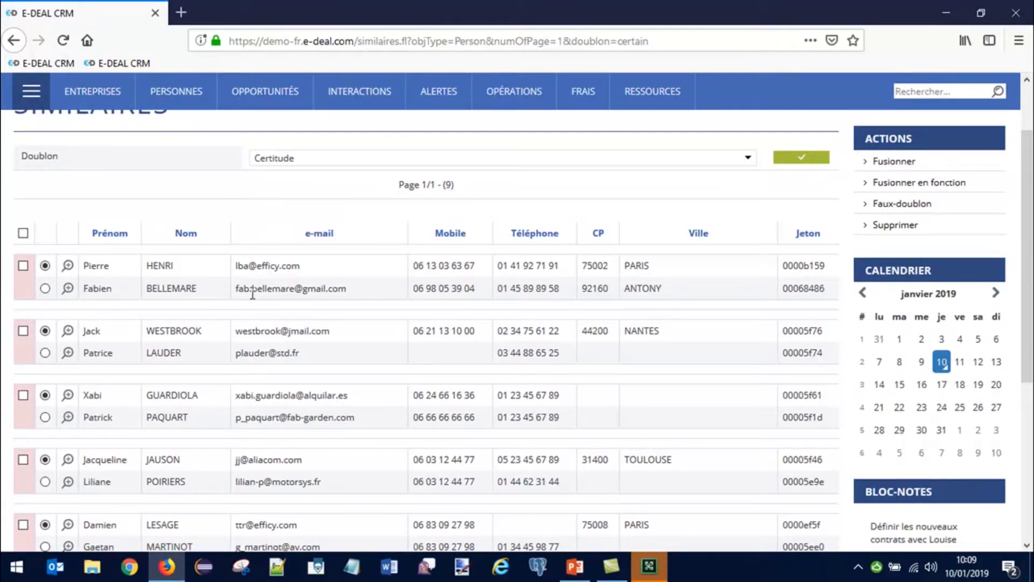
click(173, 102)
Step: Run a phonetic surname search for 'votier' on the person search page
click(186, 142)
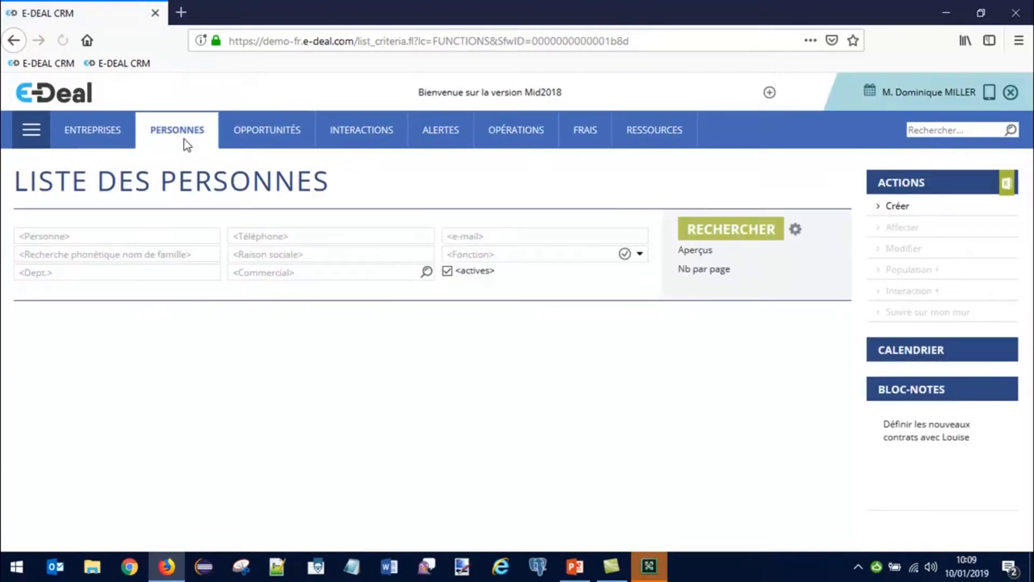
click(109, 257)
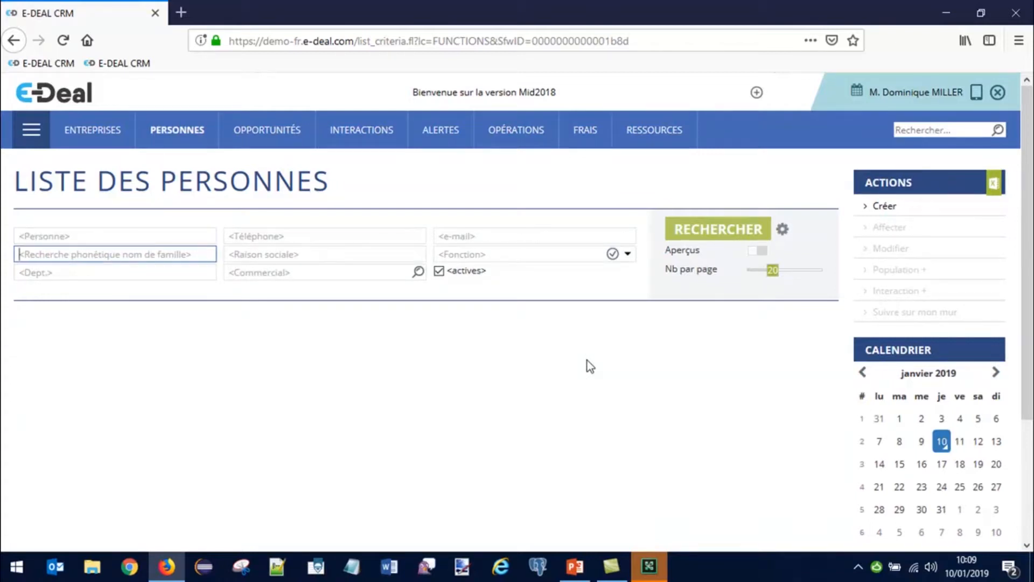
text(votier)
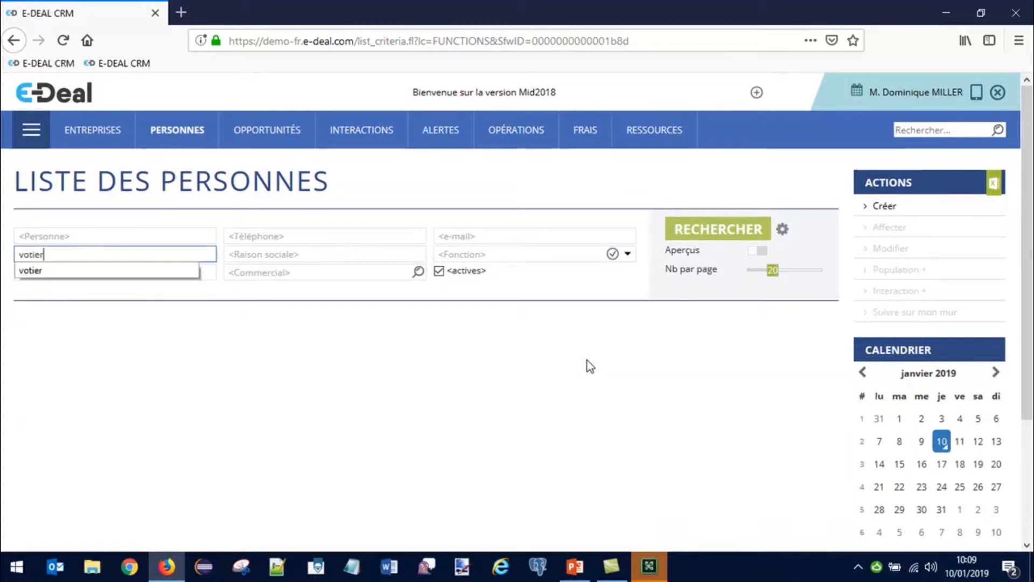
key(Return)
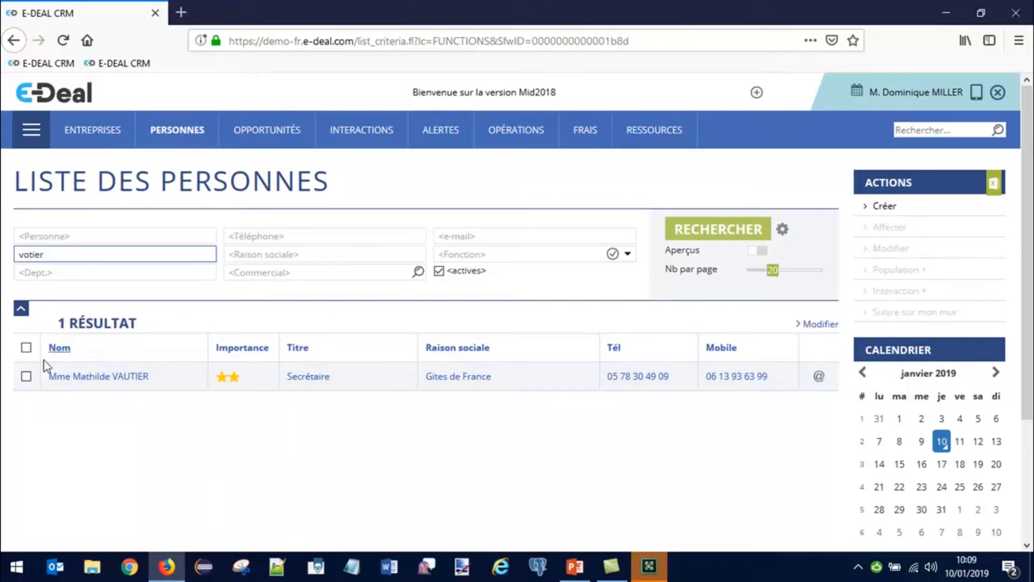
click(105, 381)
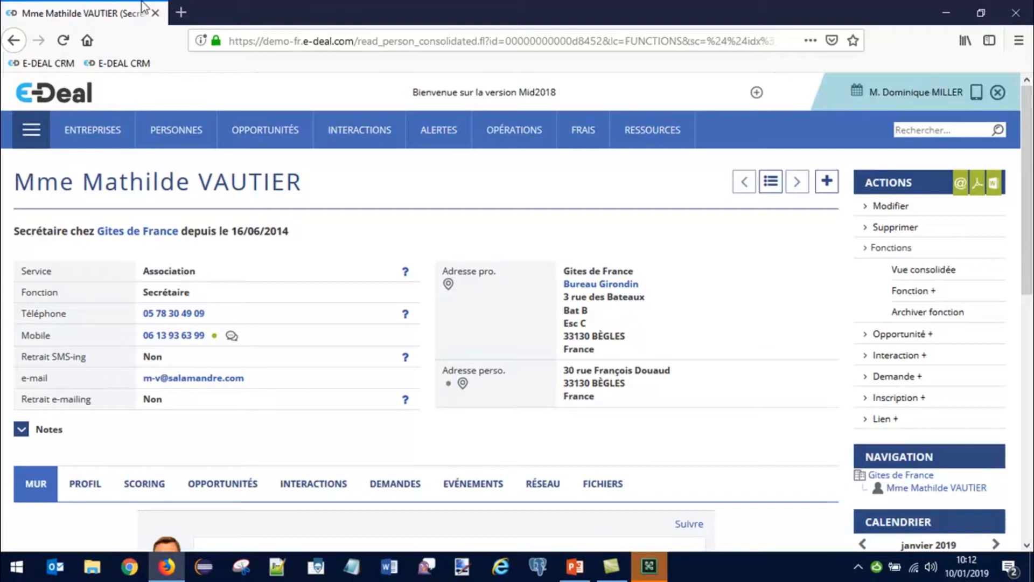
mouse_move(172, 147)
click(386, 181)
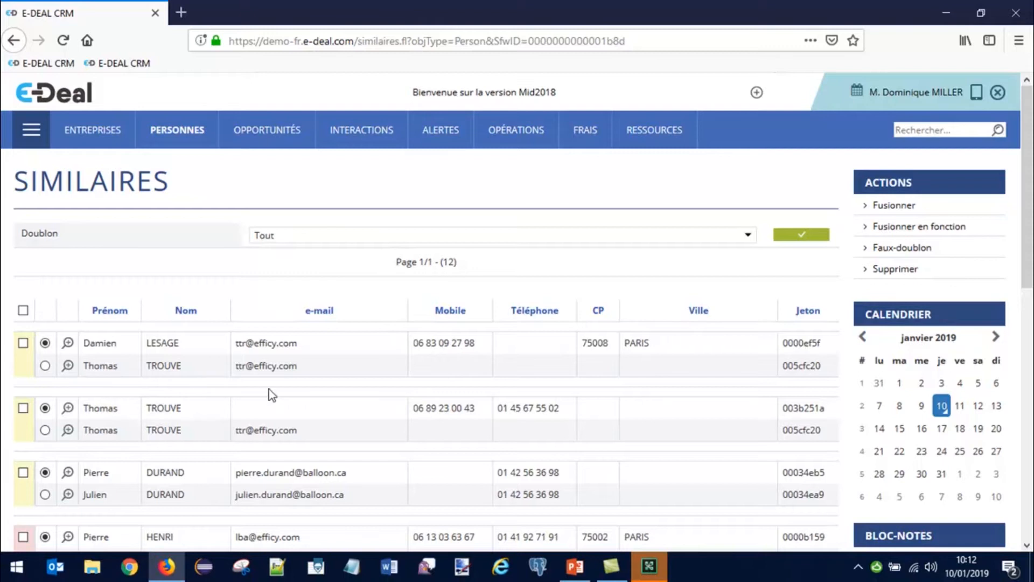
Step: Tick the third duplicate group, the DURAND pair sharing a phone number, then show the module panel
scroll(162, 431, down, 3)
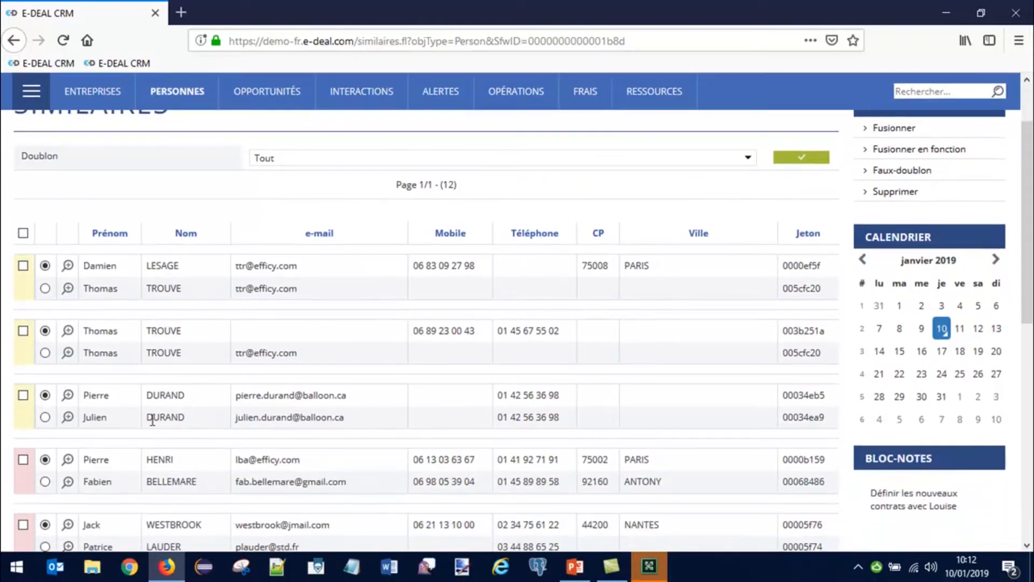
click(22, 396)
scroll(138, 202, up, 3)
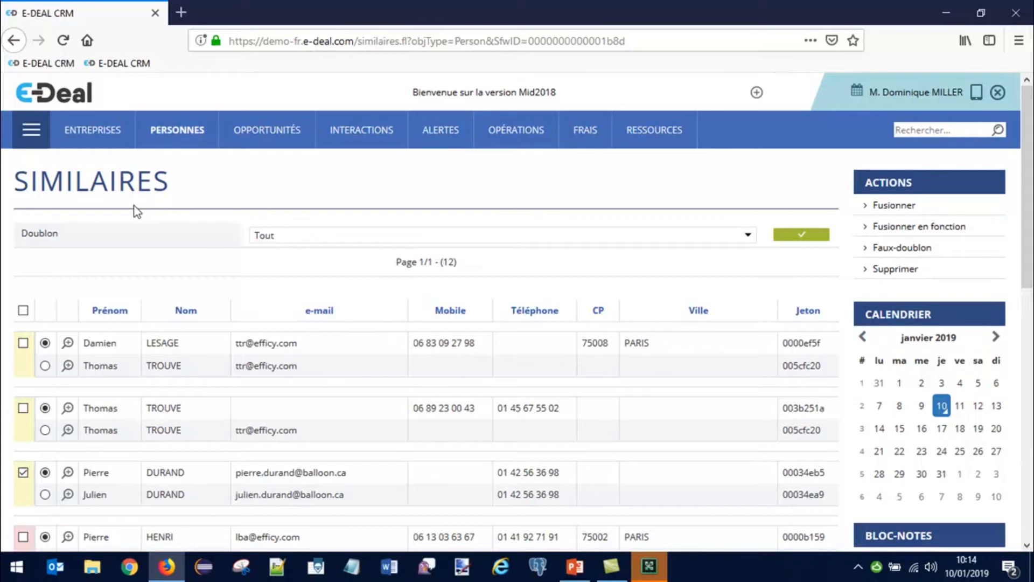
click(31, 130)
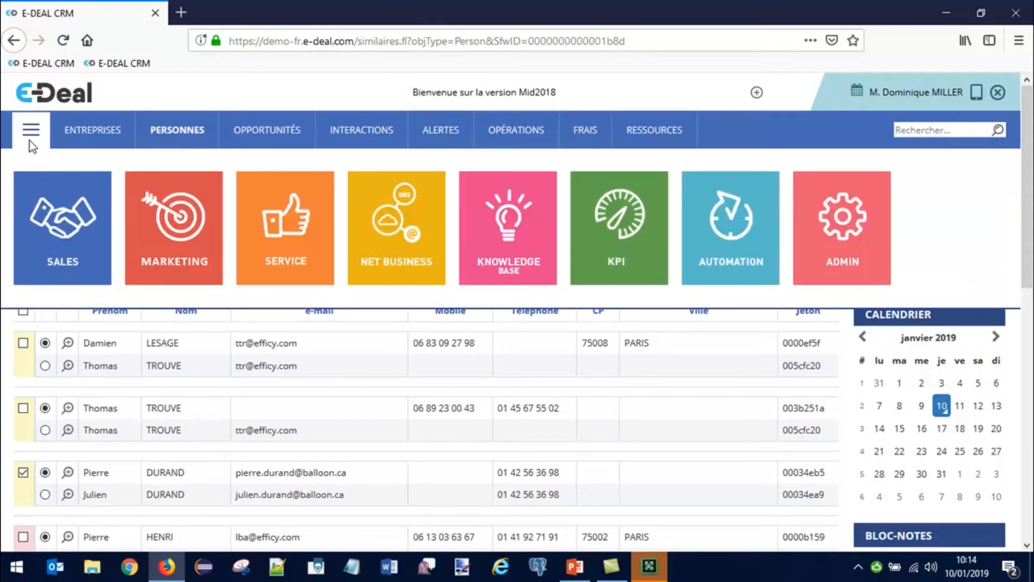
Step: From the Automation module, list the deduplication rules: Entreprise 100/70 and Personne 100/60
click(728, 263)
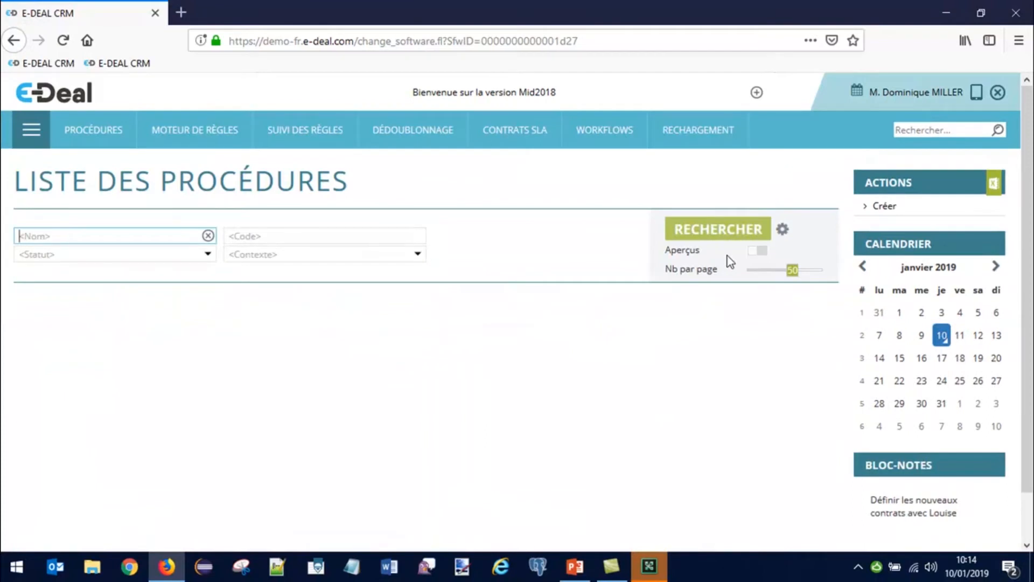
mouse_move(416, 141)
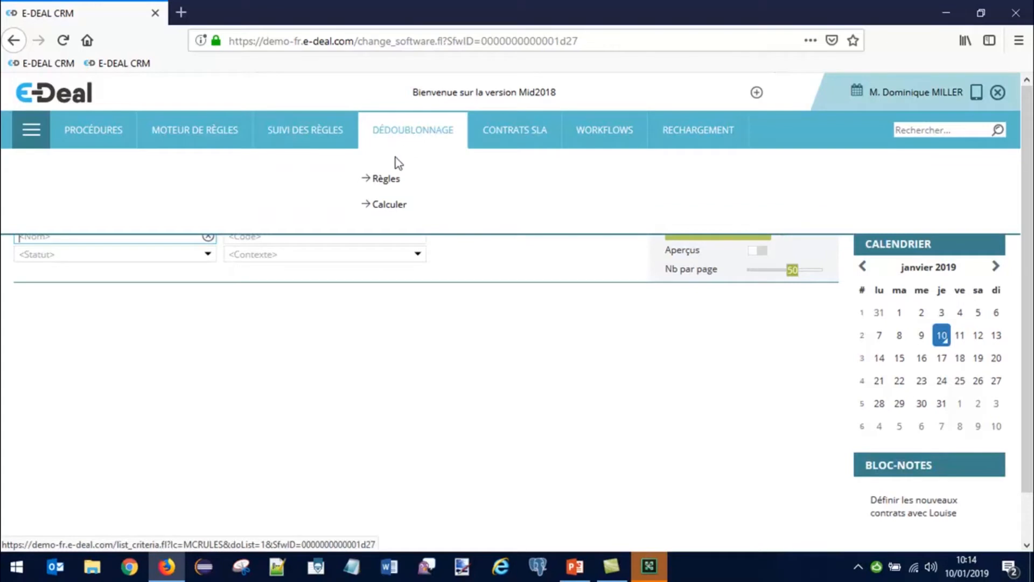
click(394, 178)
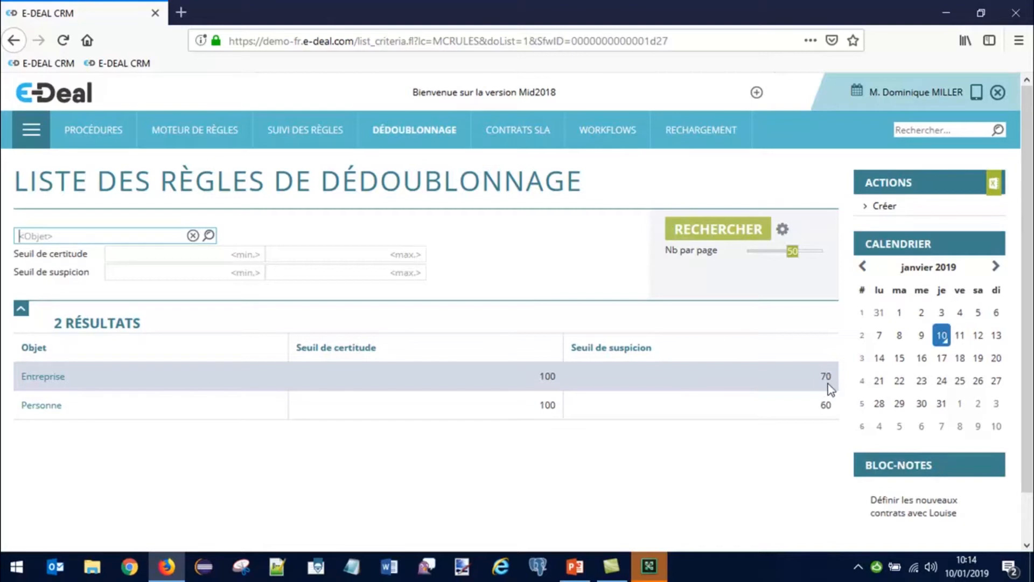
Step: Open the Personne rule's criteria: Mobile and Jeton 110, e-mail 80, Nom and Téléphone 45
click(46, 407)
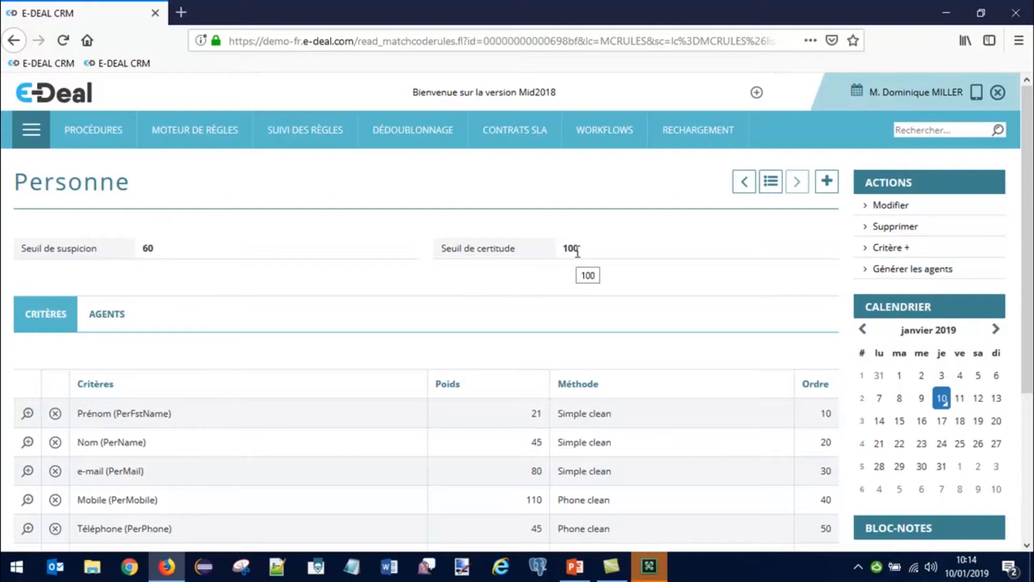
scroll(577, 279, down, 3)
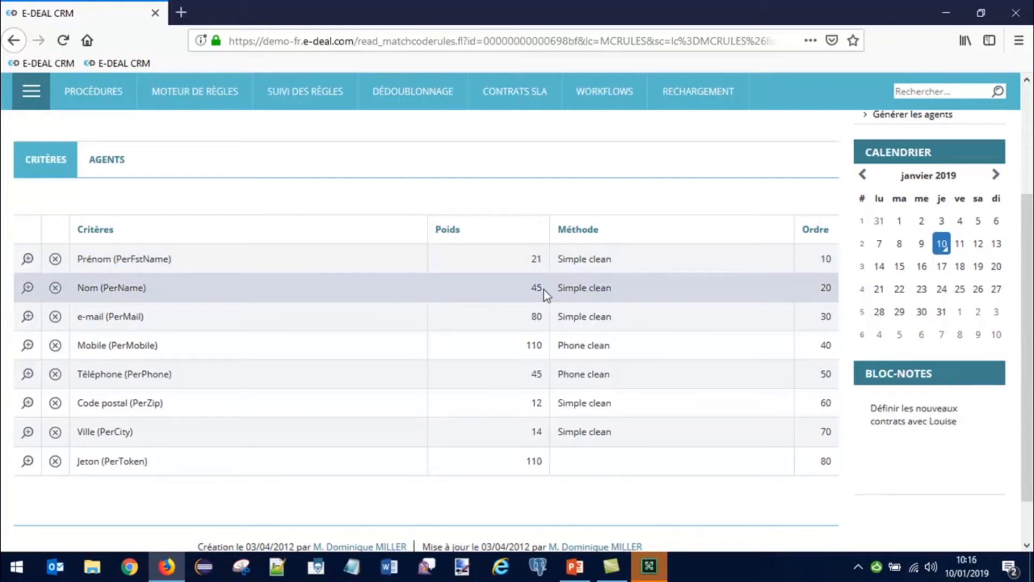
Step: Sort the Personne criteria by weight, highest first, down to Prénom 21, Ville 14, Code postal 12
click(447, 231)
click(447, 231)
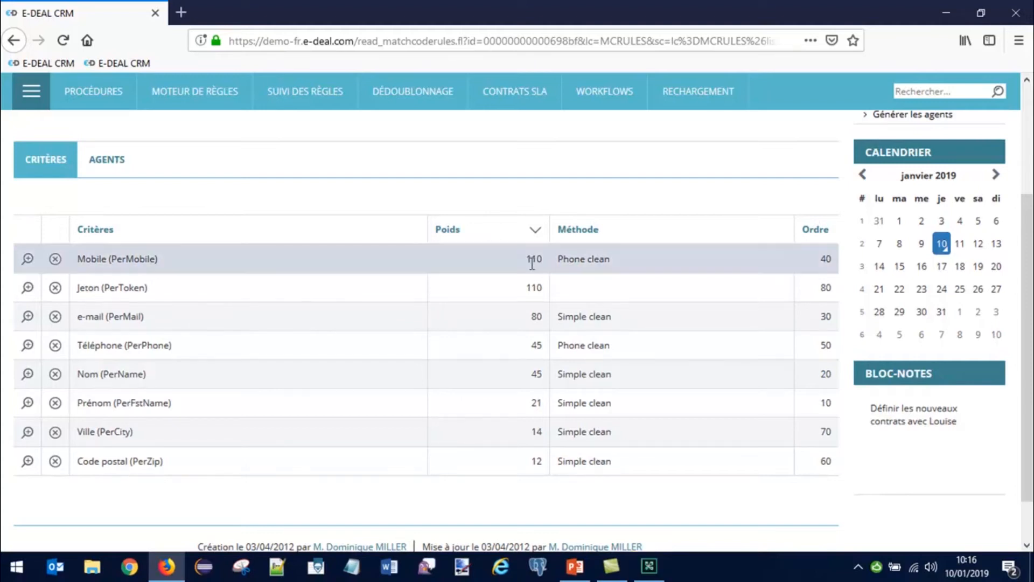
scroll(561, 254, up, 2)
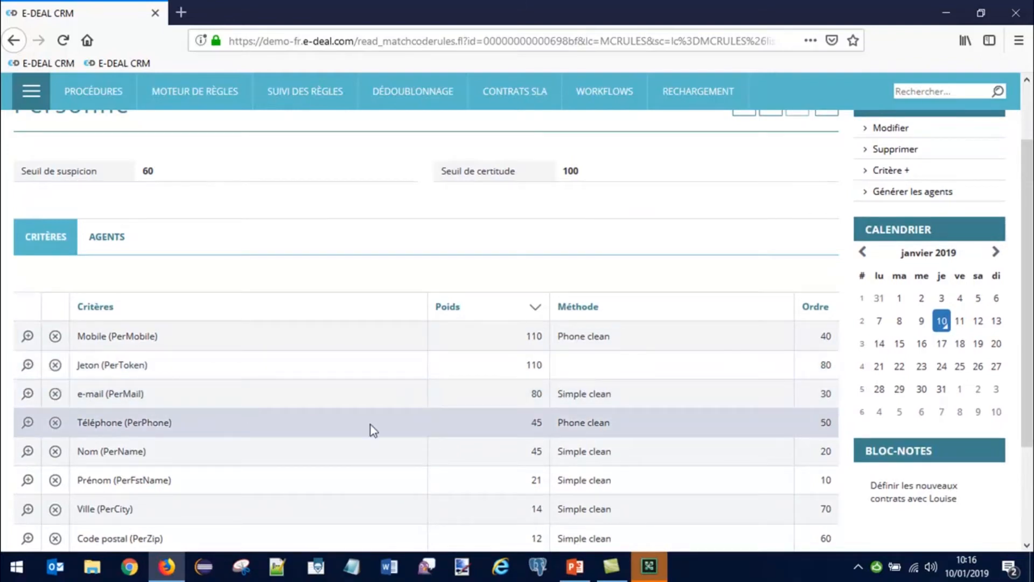
scroll(390, 422, down, 2)
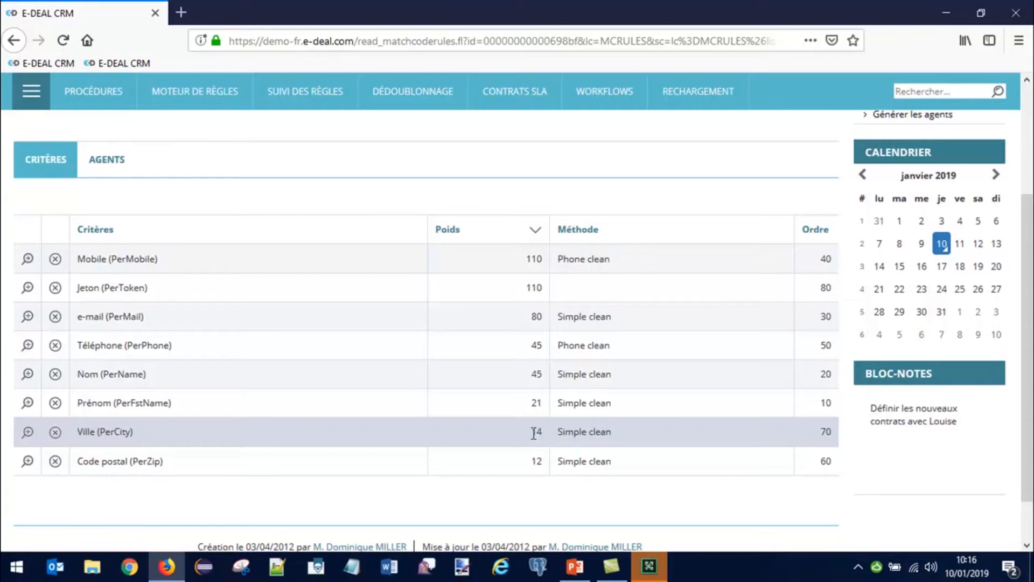
scroll(603, 277, up, 3)
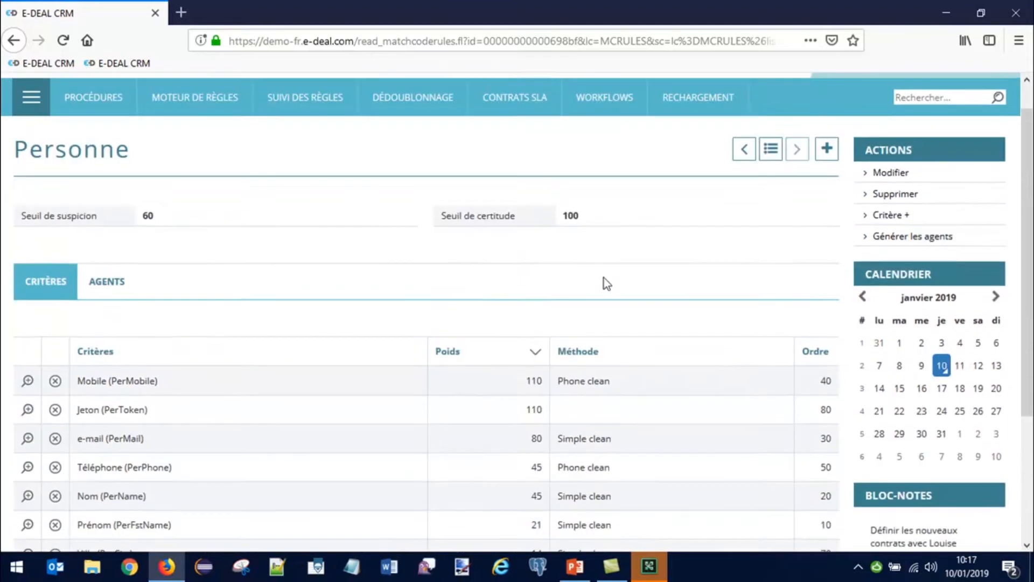
click(894, 249)
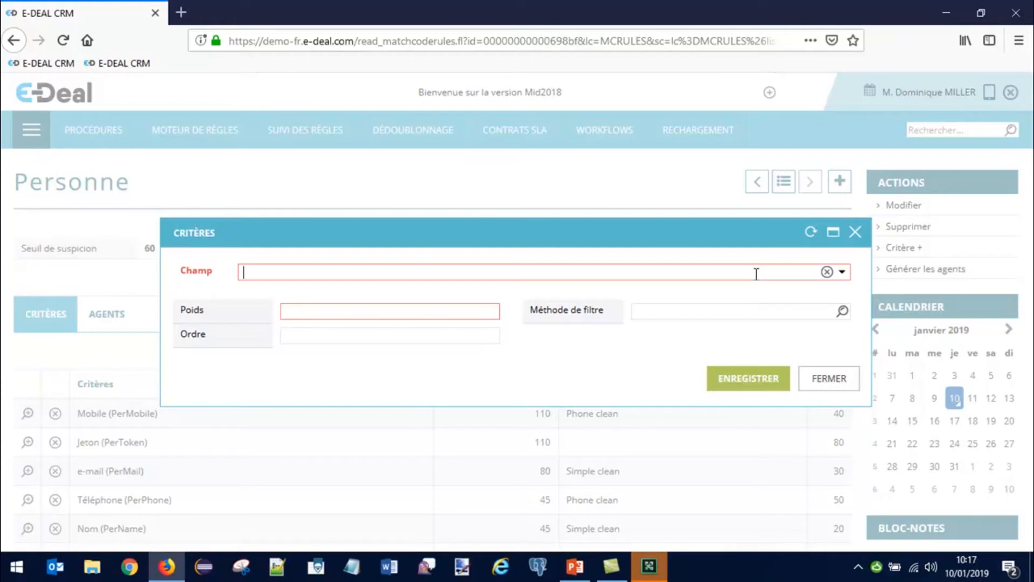
click(478, 311)
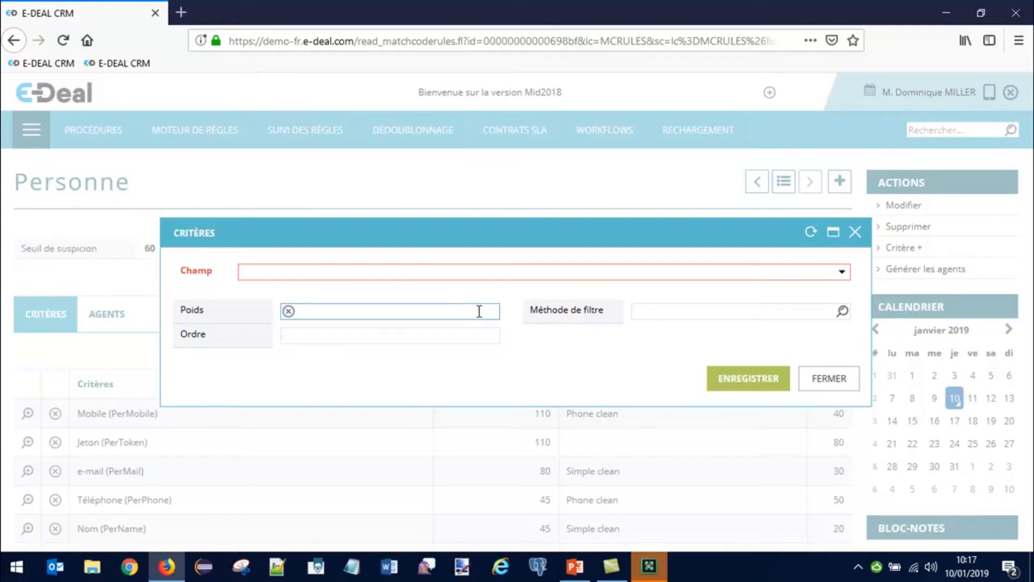
click(695, 317)
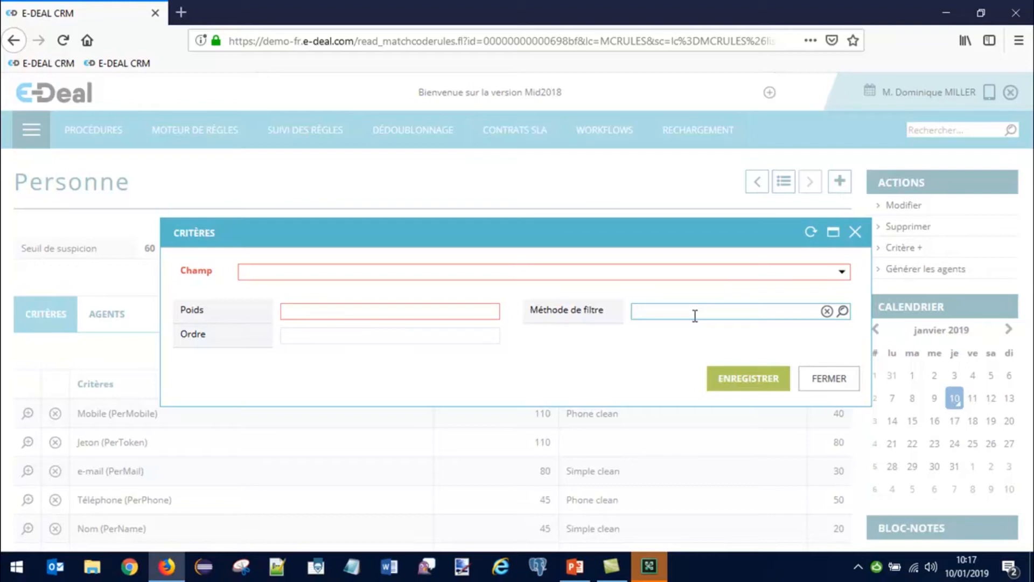
click(828, 378)
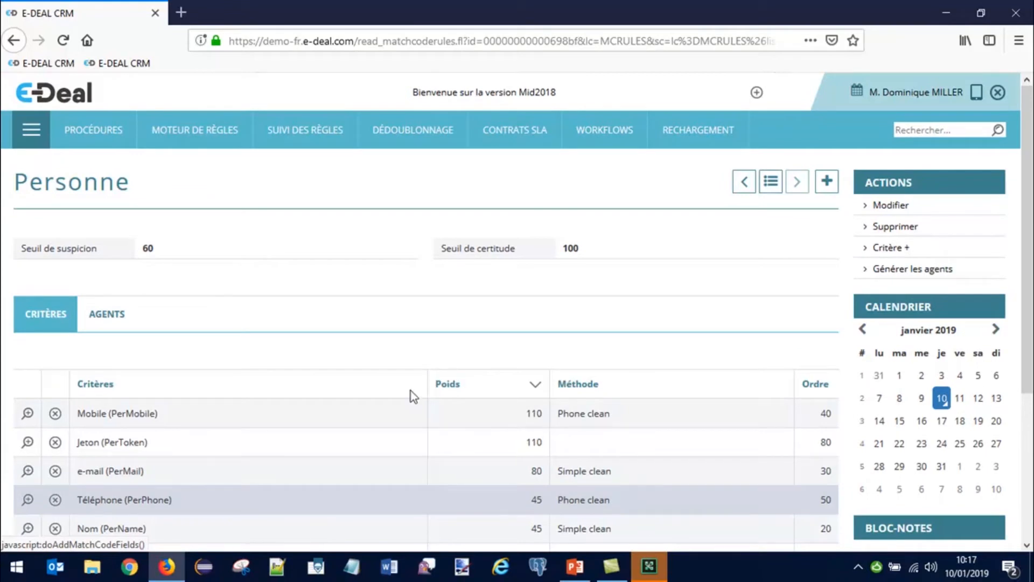
Step: Review the criteria, then show the rule's agents, e.g. PerToken 110 and PerFstName#PerName#PerMail 146
scroll(360, 354, down, 3)
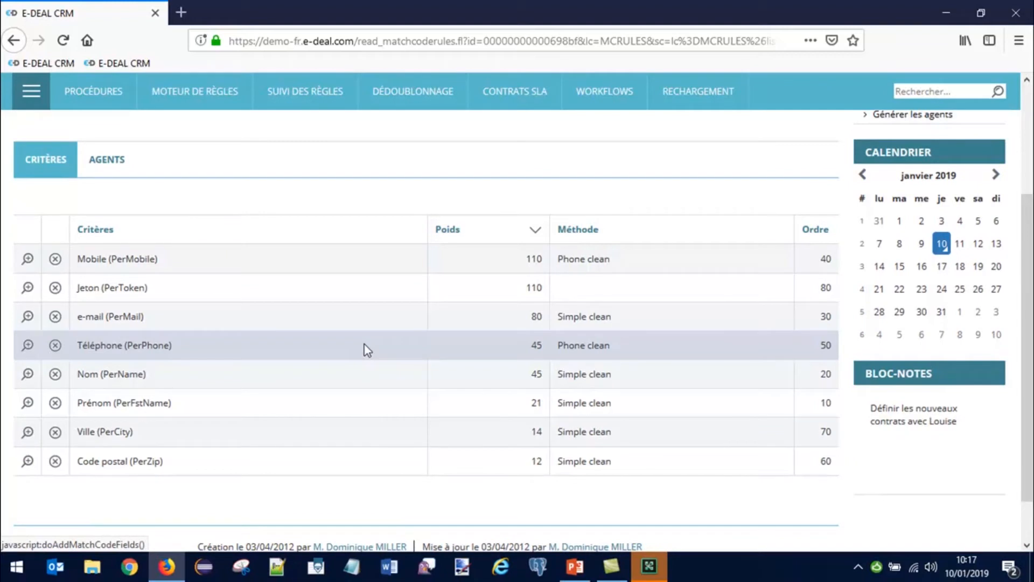
scroll(400, 346, up, 2)
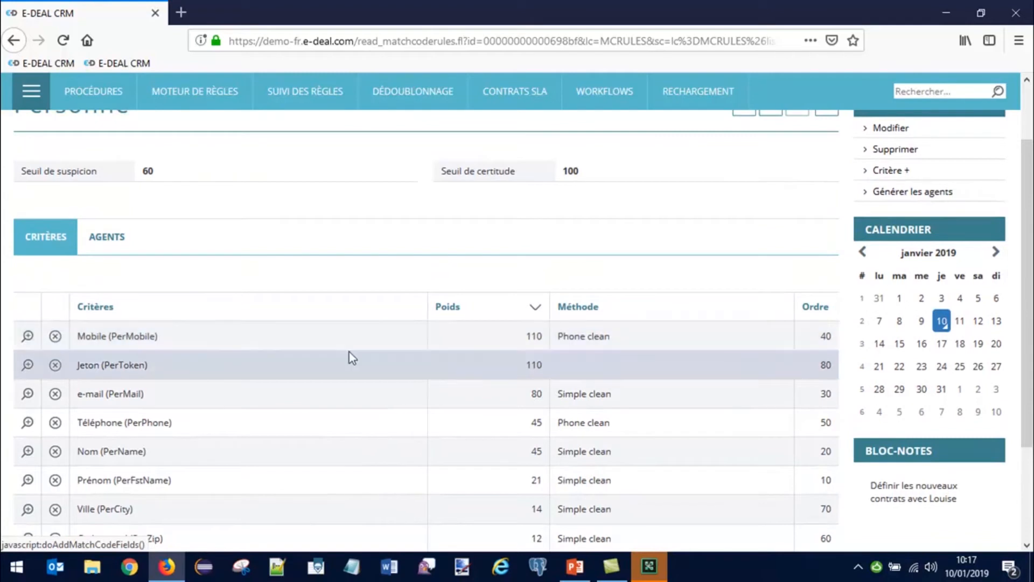
scroll(334, 350, up, 2)
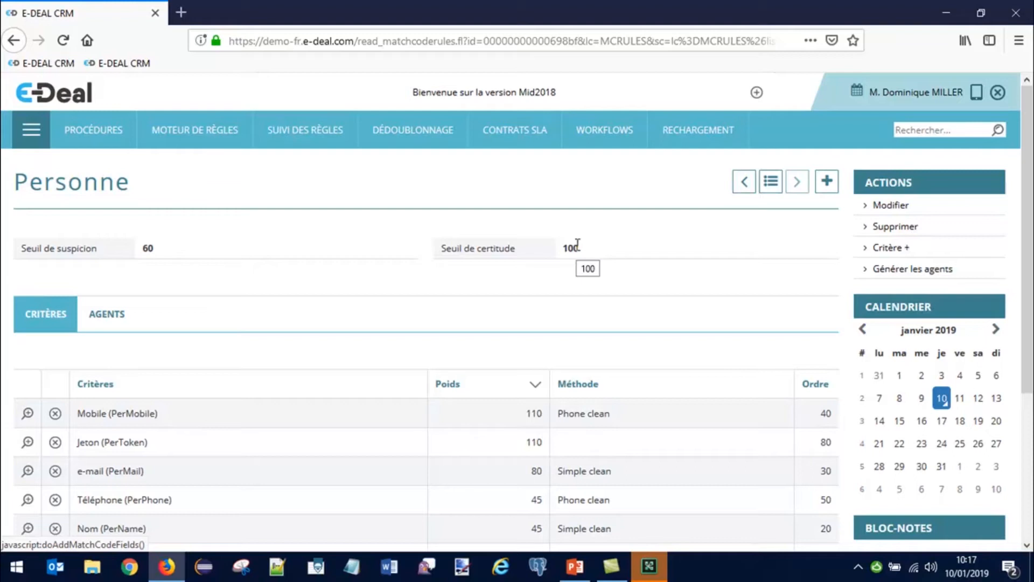
scroll(471, 326, down, 5)
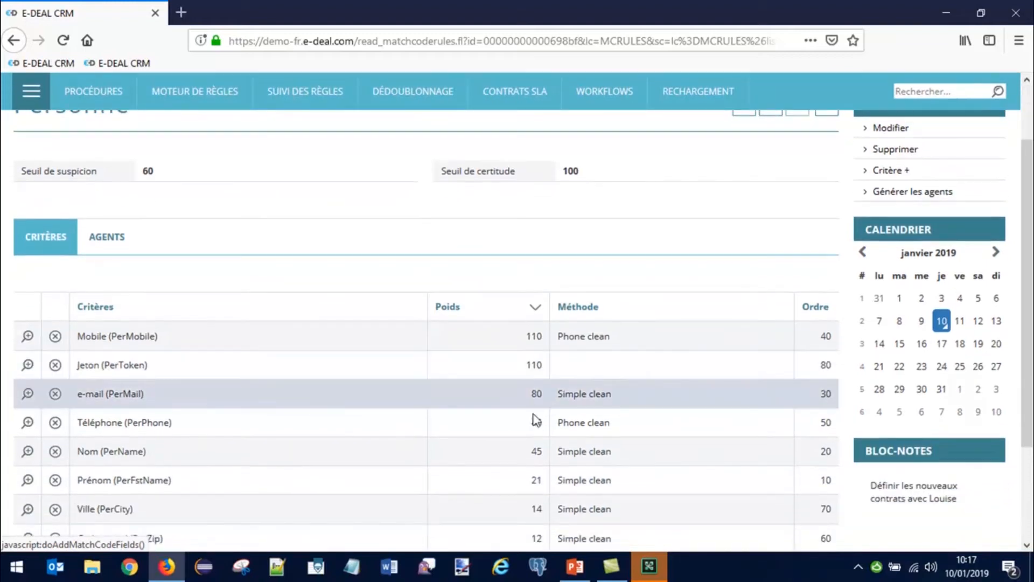
scroll(264, 310, up, 5)
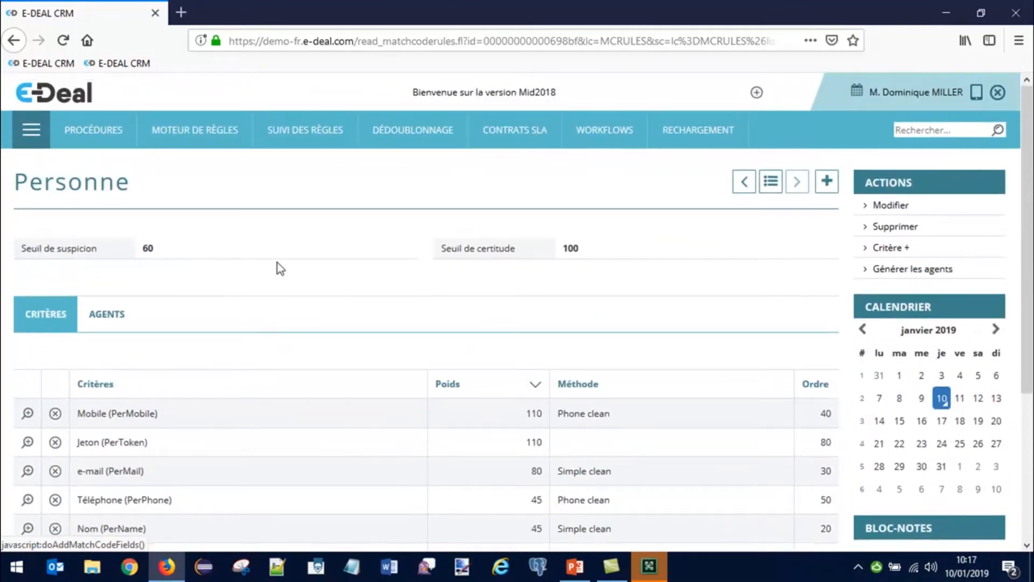
scroll(527, 420, down, 2)
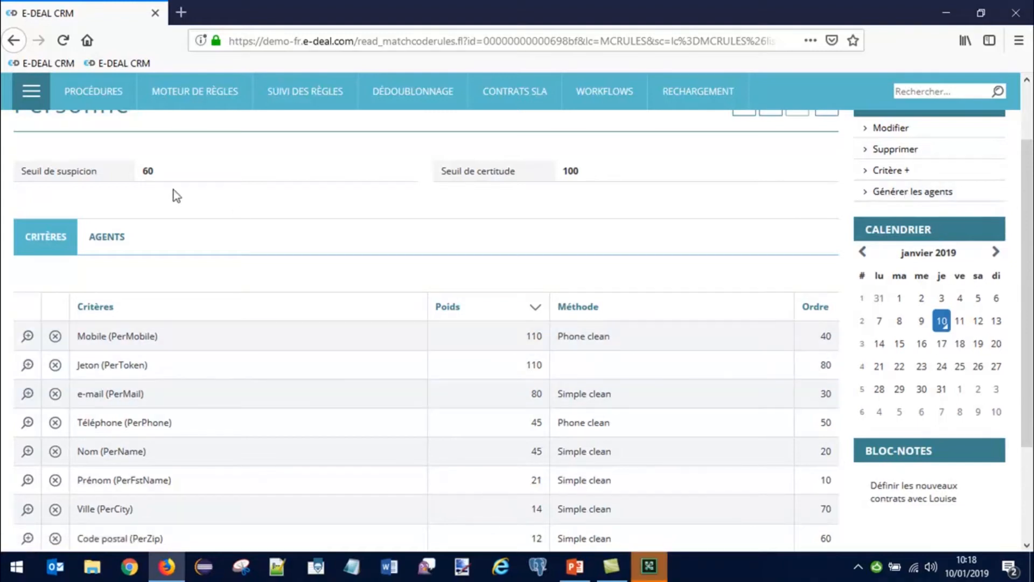
click(108, 238)
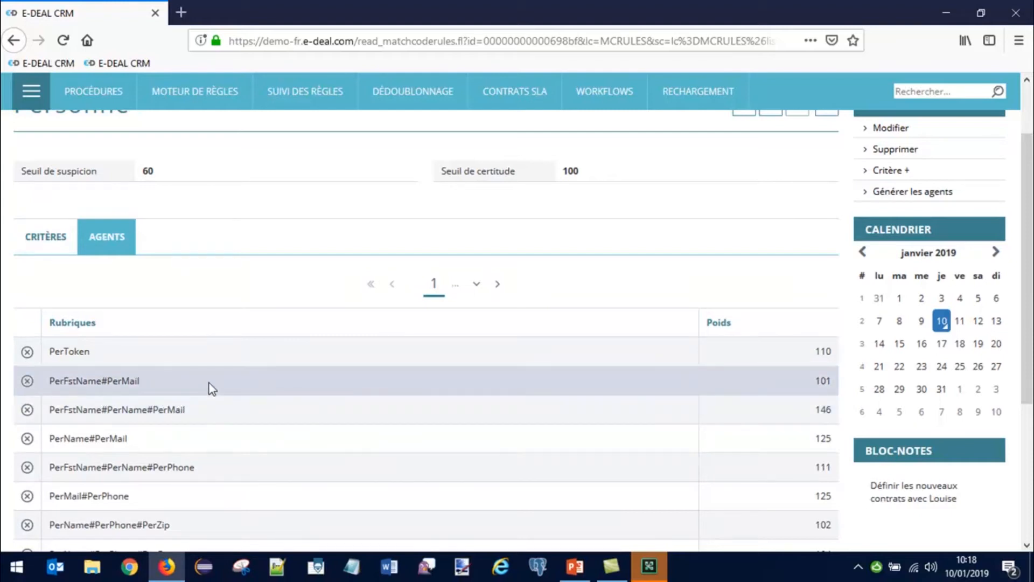
scroll(211, 388, down, 3)
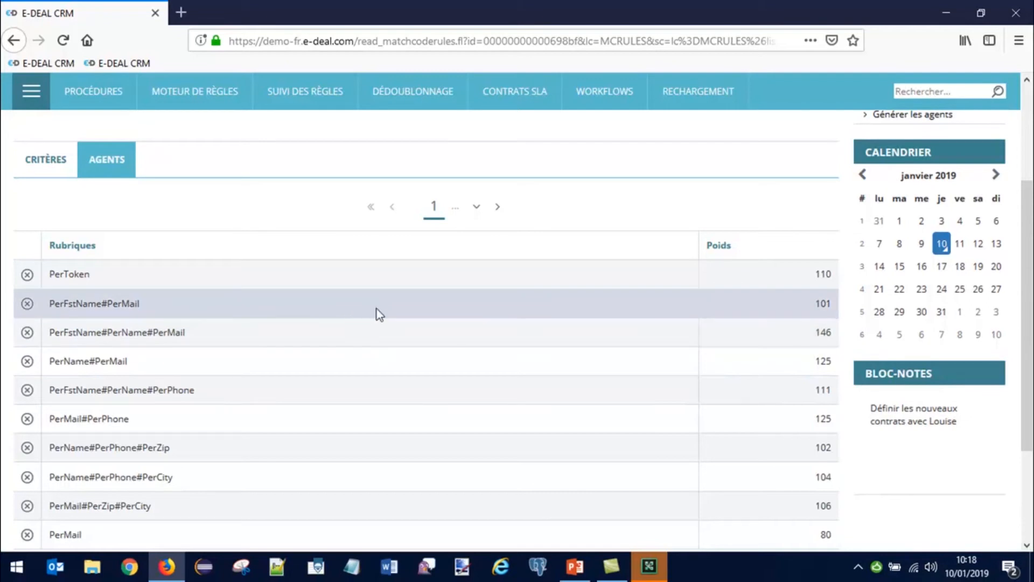
Step: Return to the Personne criteria table, from Mobile and Jeton at 110 to Code postal at 12
click(47, 171)
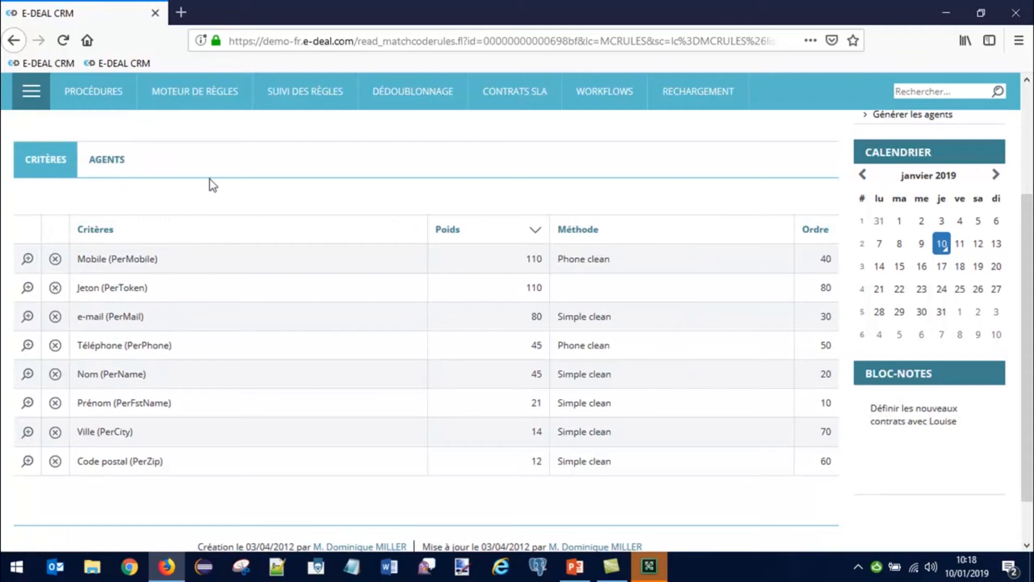
scroll(302, 196, up, 3)
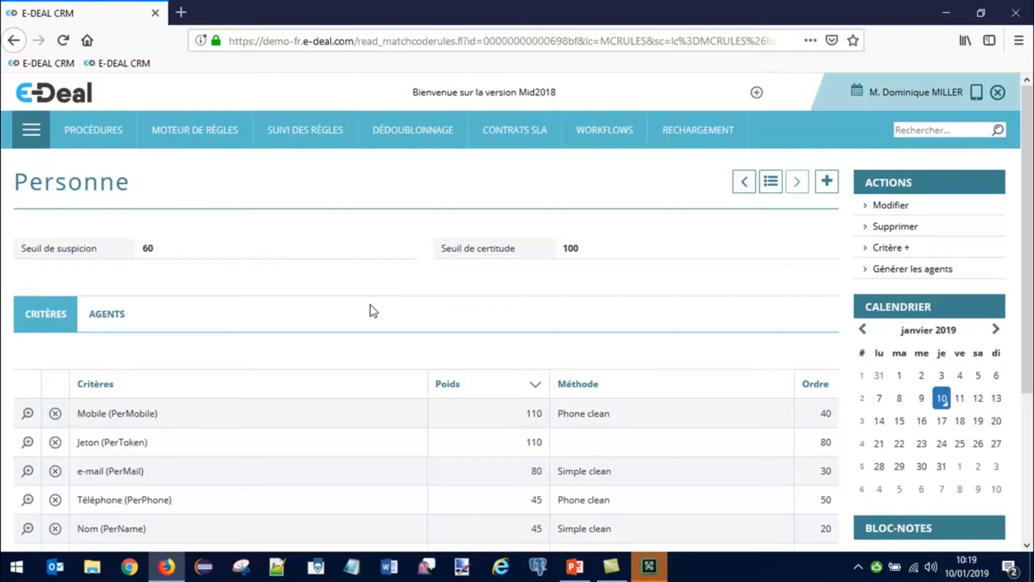
scroll(381, 302, down, 3)
scroll(404, 312, down, 1)
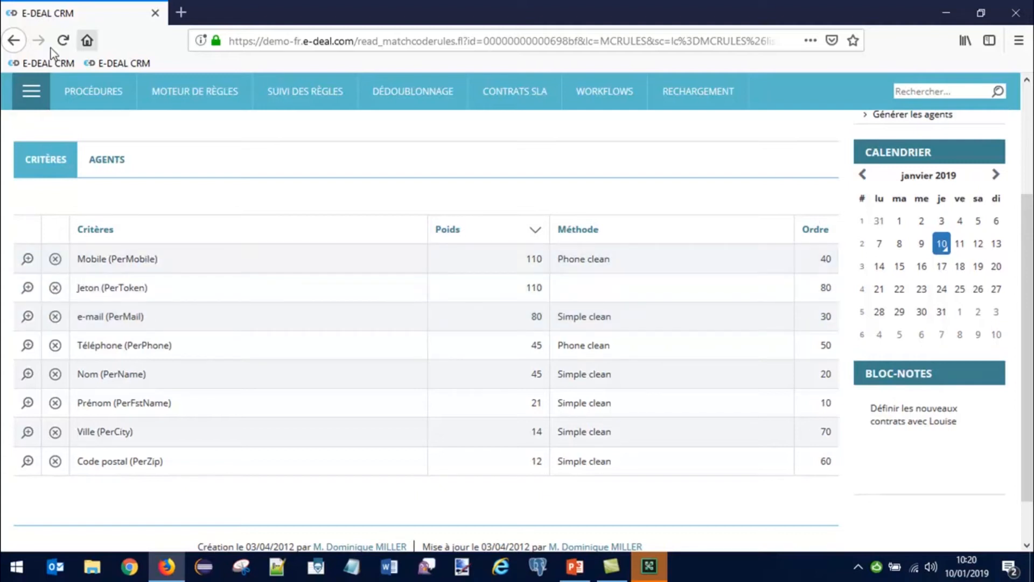
Step: Open Sales in a new tab and show the Personnes Similaires list of possible duplicates
click(31, 92)
middle_click(62, 215)
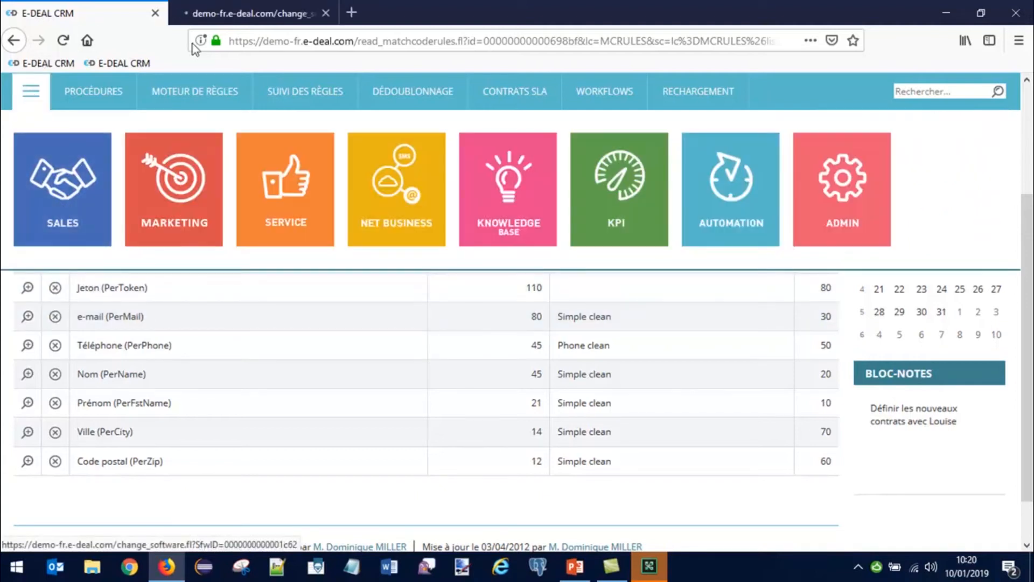
click(230, 24)
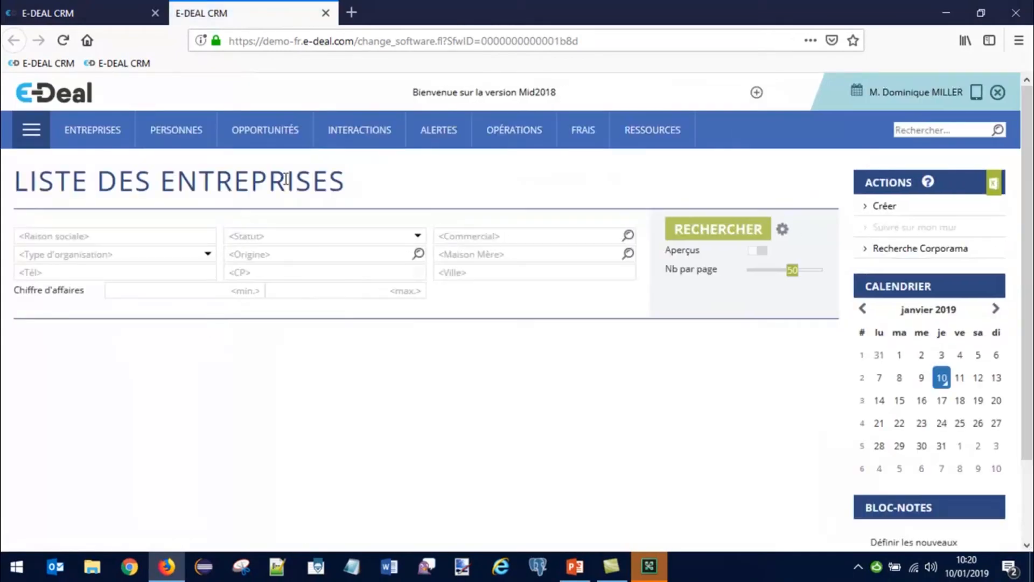
mouse_move(188, 131)
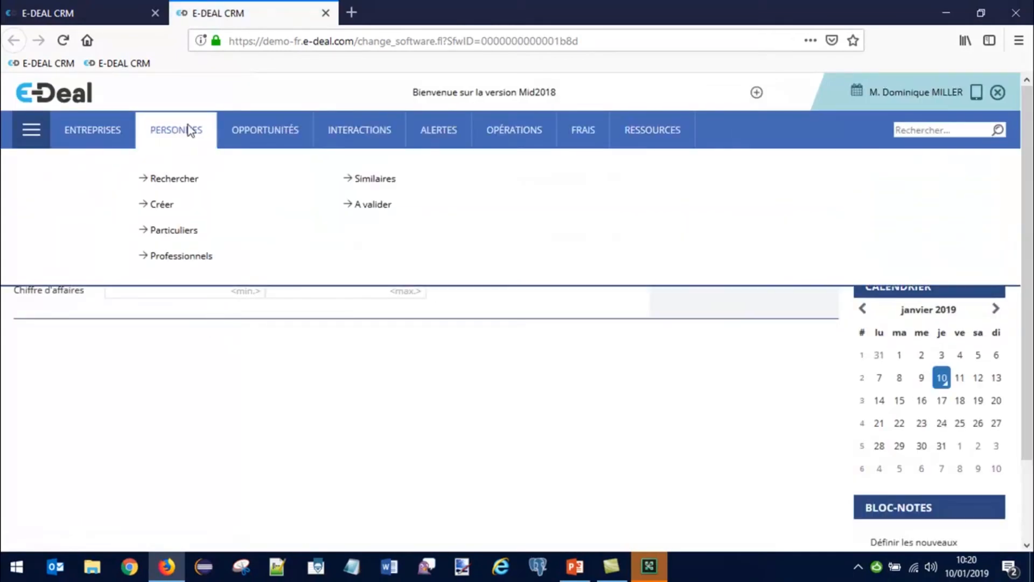
click(374, 180)
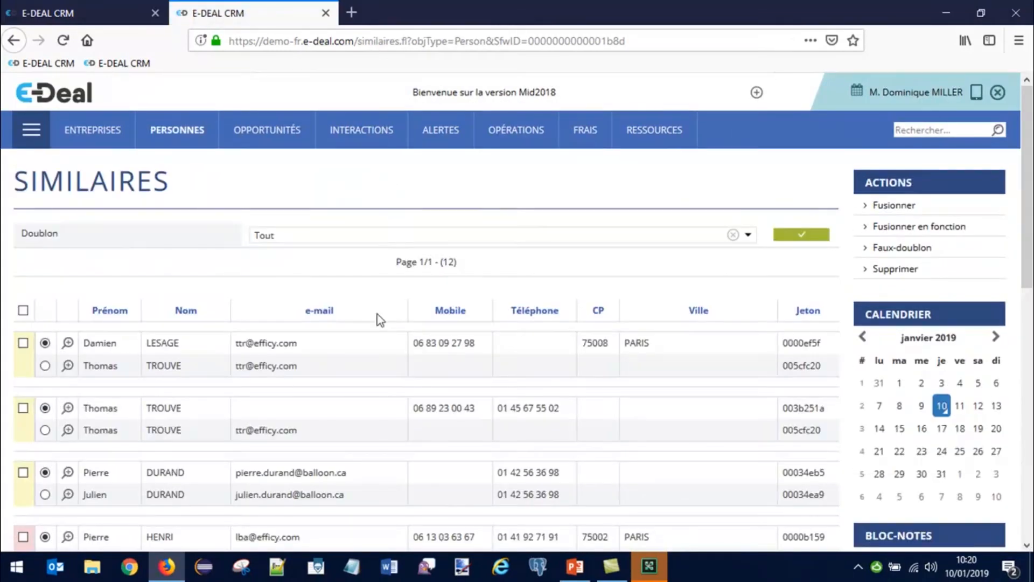
Step: Open both person records of the first duplicate pair and move their windows aside
click(68, 344)
drag(447, 19, 736, 6)
click(75, 368)
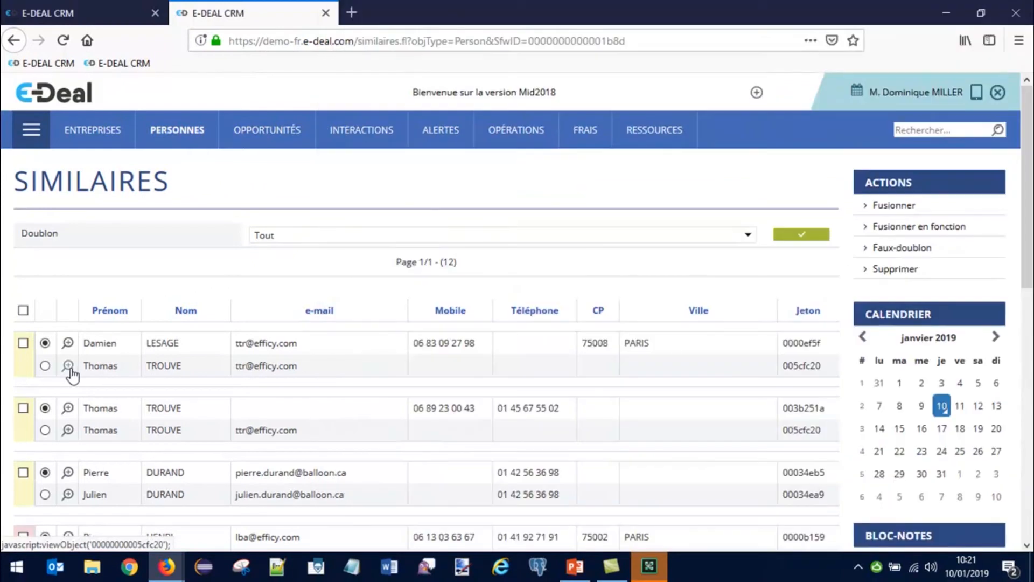
mouse_move(167, 567)
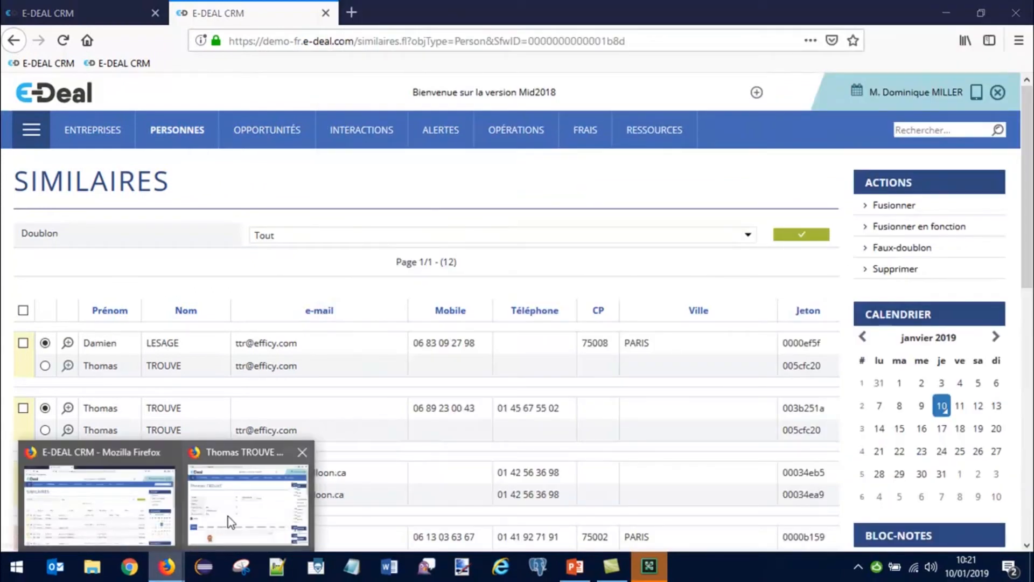
click(251, 506)
drag(720, 23, 468, 23)
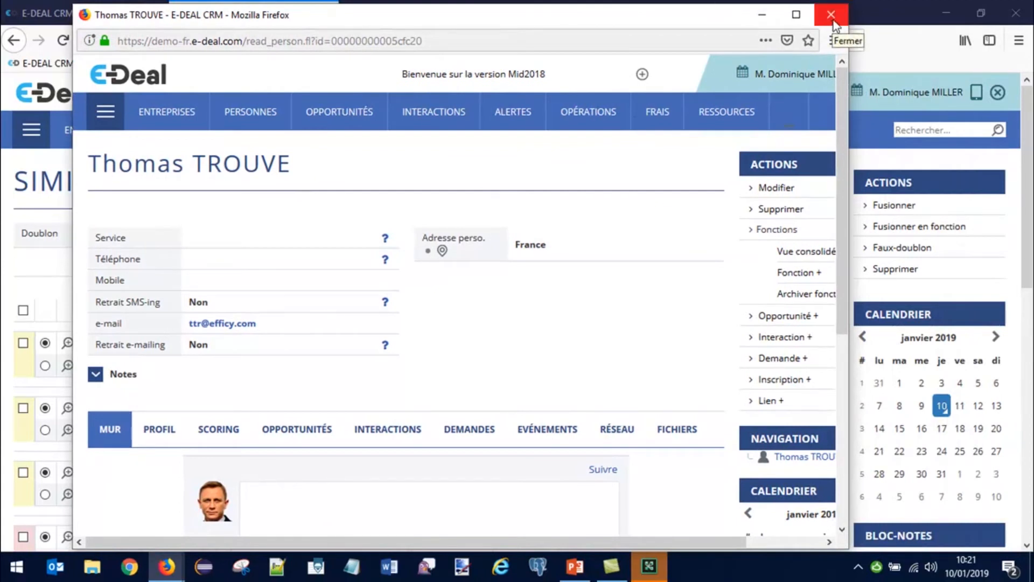
Step: Open a duplicate person record in a new tab, then re-maximize the Similaires list of 12 duplicates
drag(658, 18, 924, 33)
middle_click(68, 365)
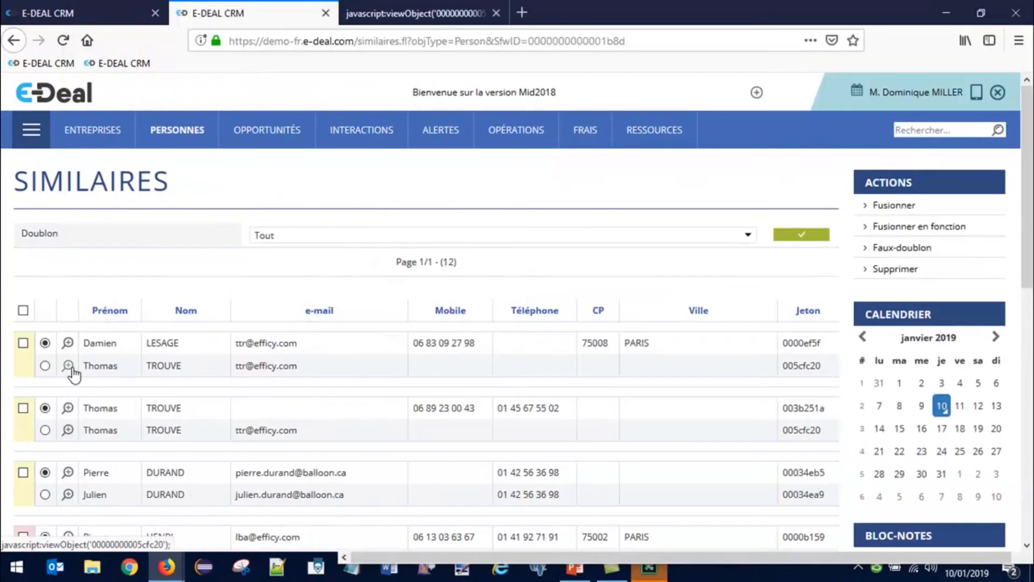
mouse_move(185, 569)
click(247, 503)
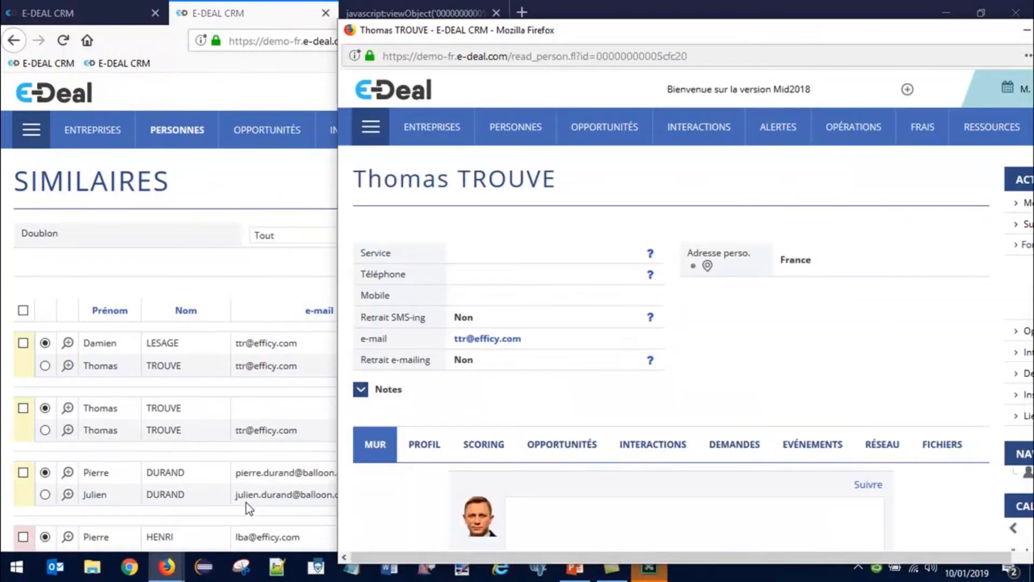
double_click(849, 12)
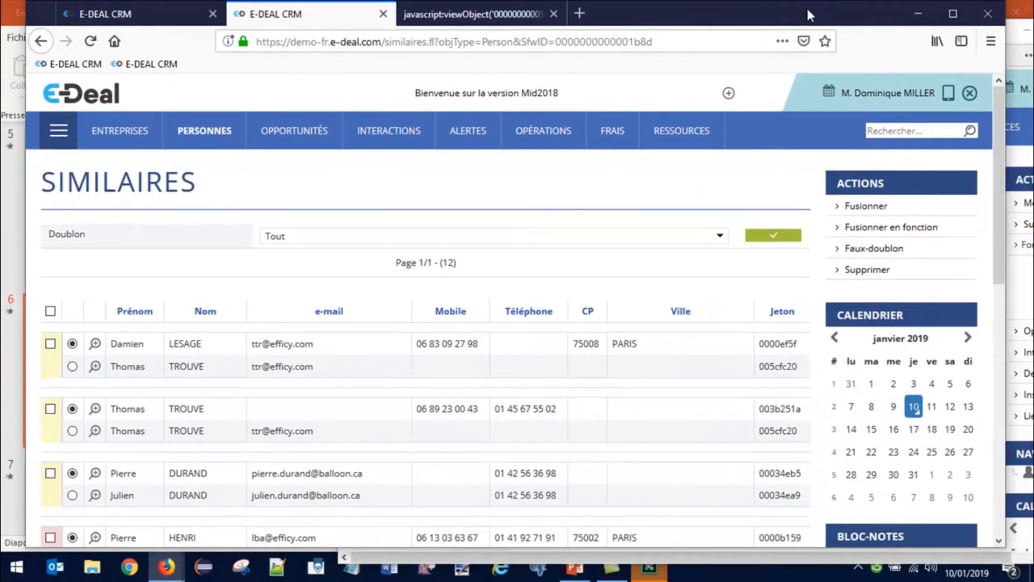
click(953, 13)
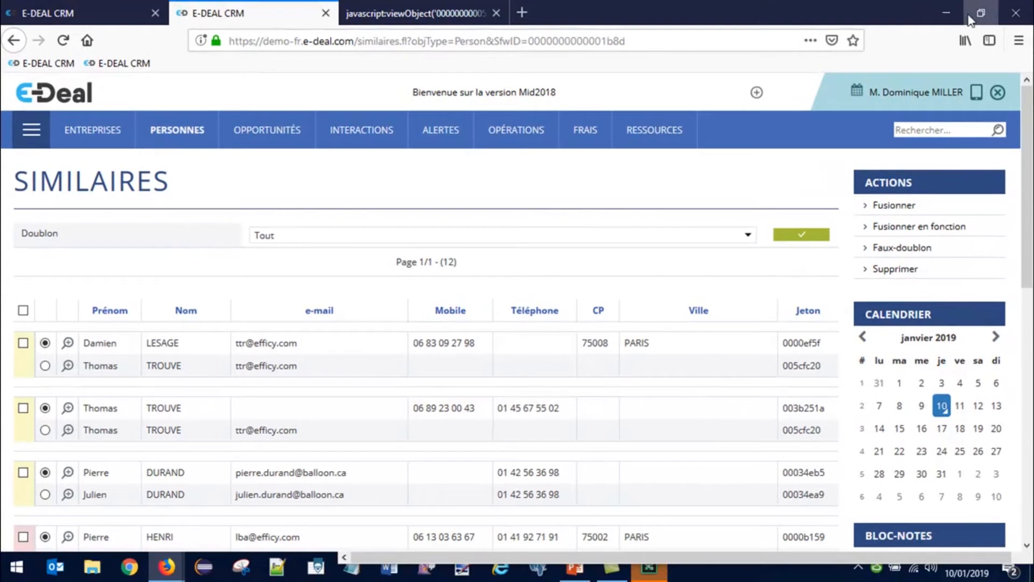
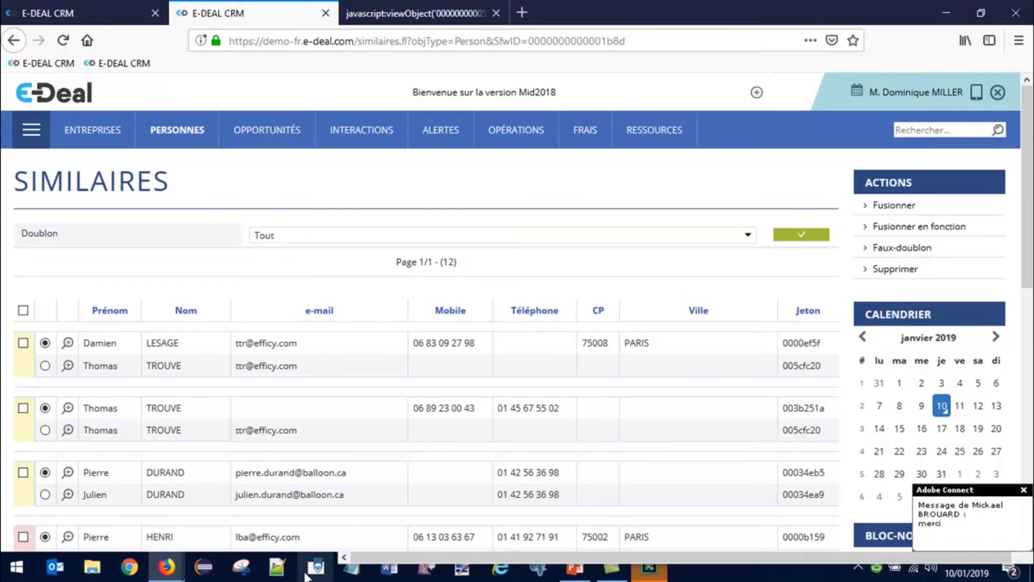
Step: Reopen the similar persons list and check the duplicate certainty levels, keeping the filter at Tout
mouse_move(199, 141)
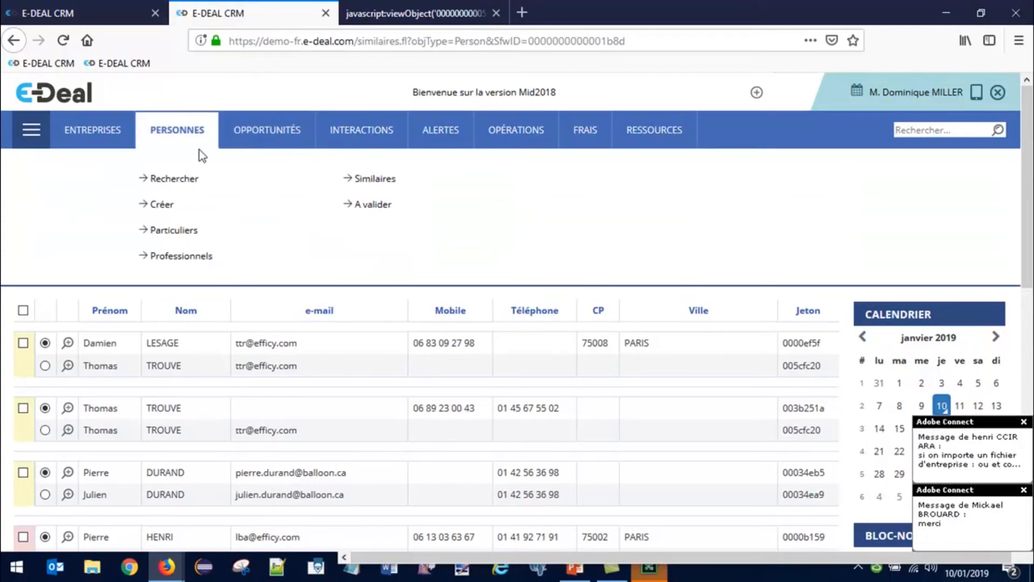
click(383, 182)
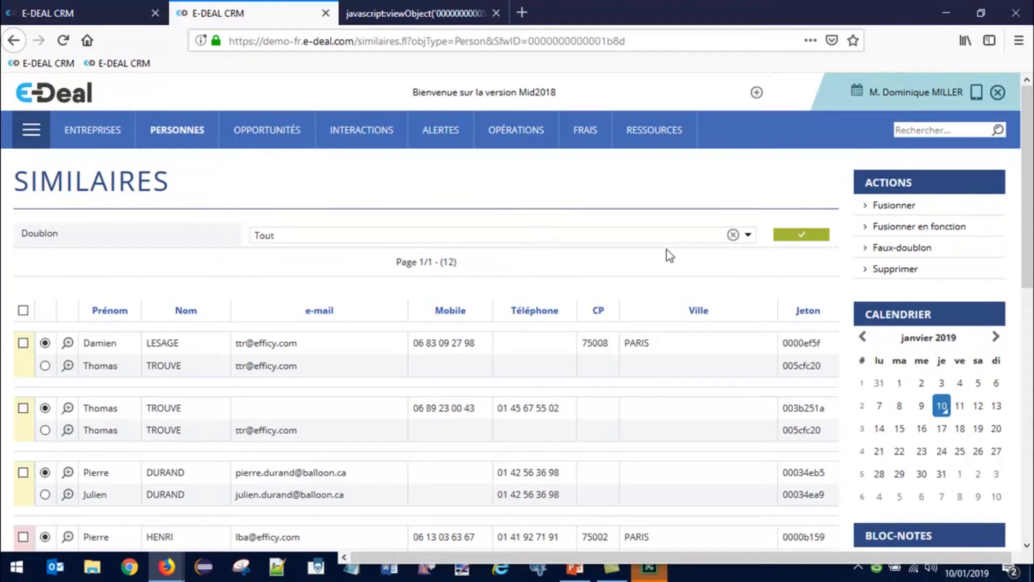
click(594, 235)
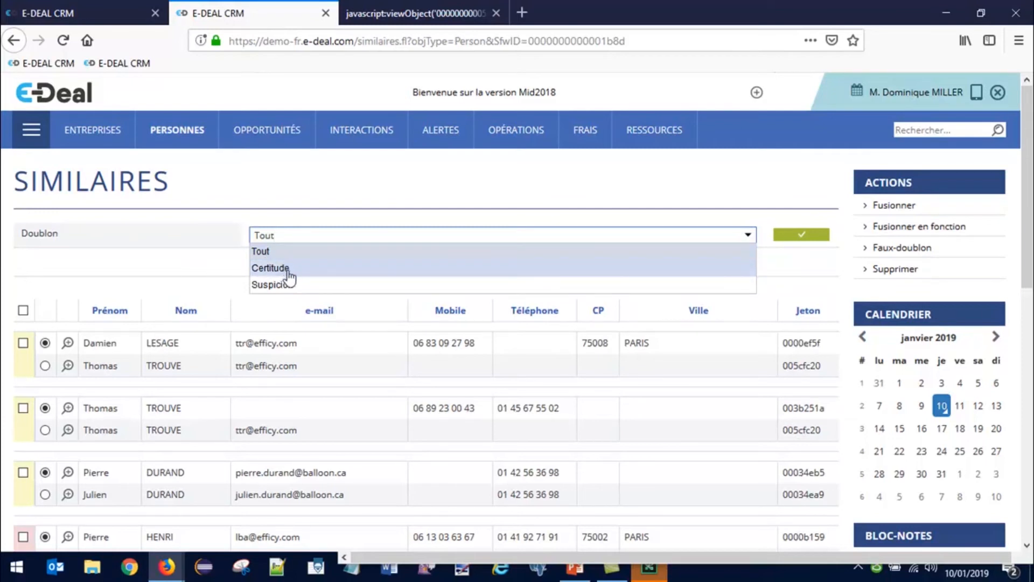
click(203, 268)
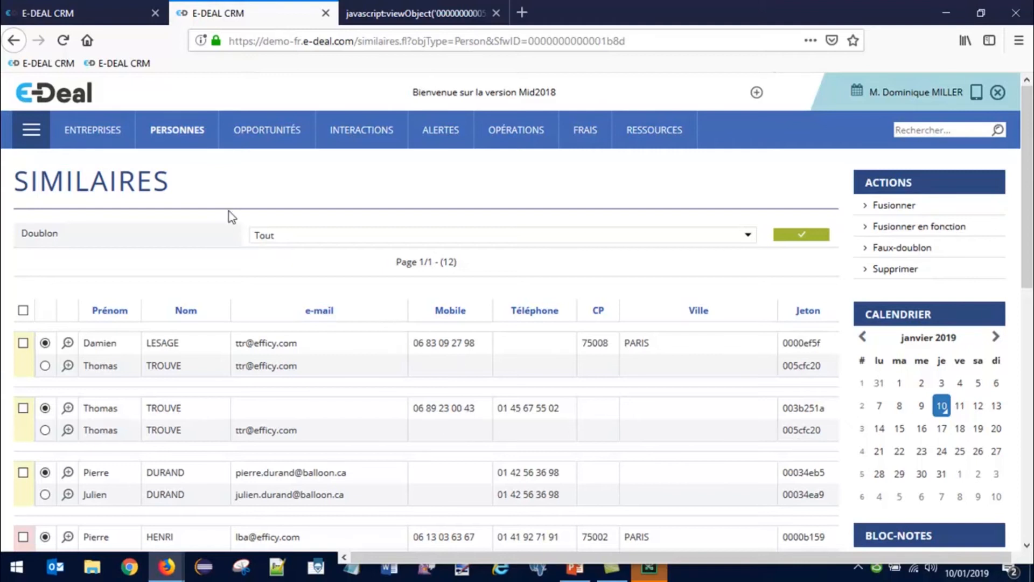
Step: Search persons for 'duran', listing the five DURAND contacts
mouse_move(194, 134)
click(171, 183)
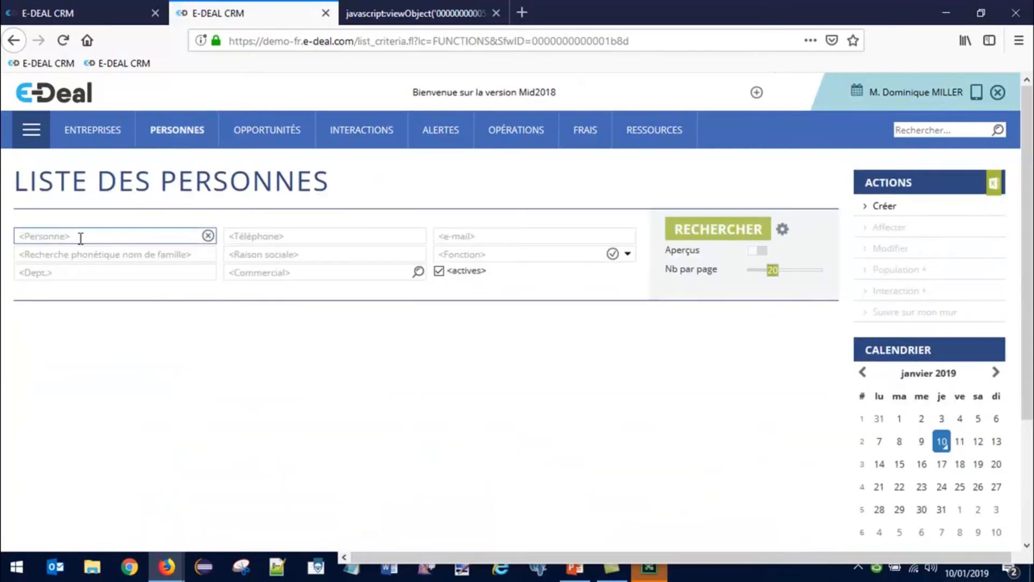
text(duran)
key(Return)
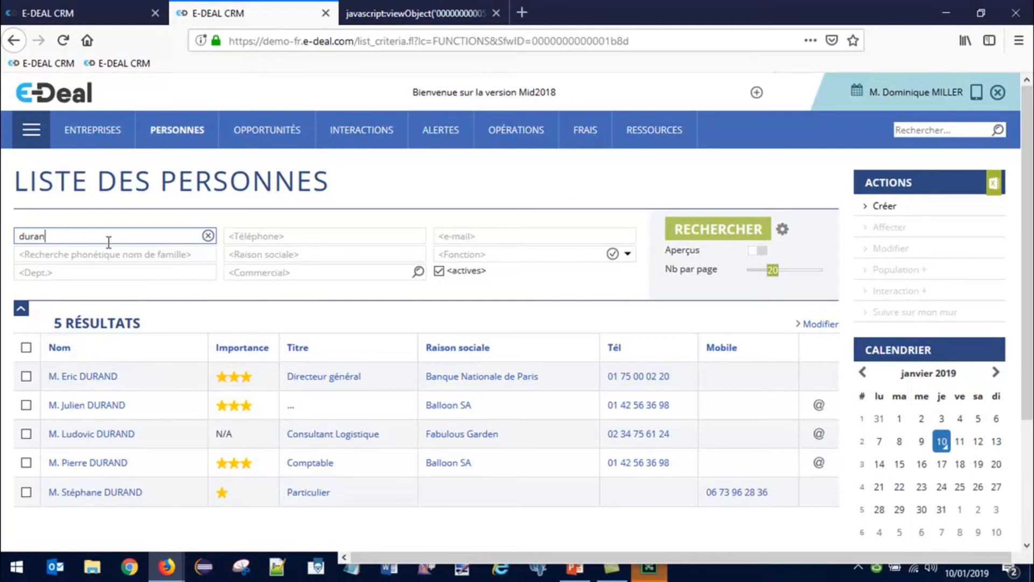
Step: Add a '%gmail.com' e-mail filter to the duran search, which returns nothing, then go to company search
click(483, 236)
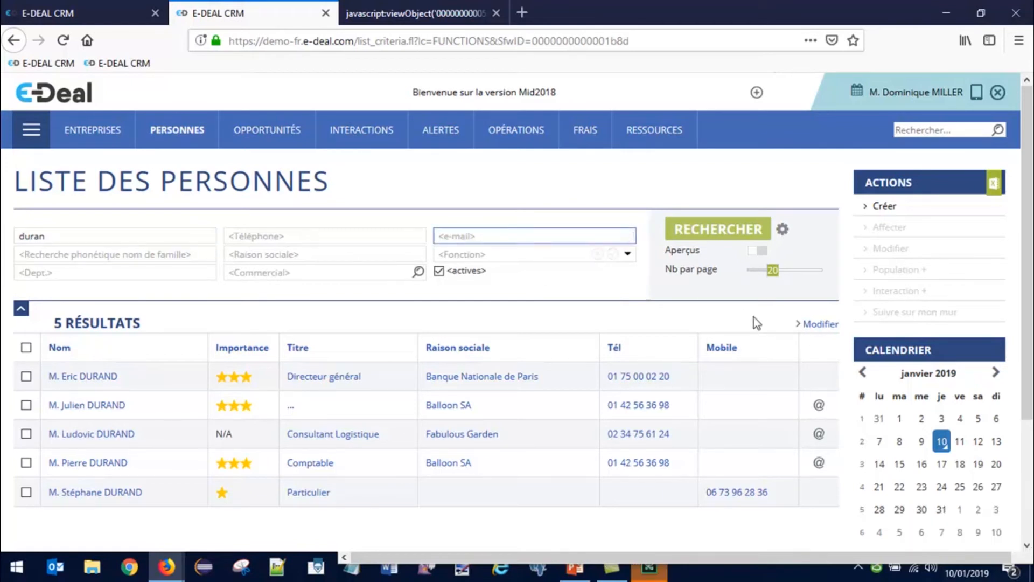
text(%gmail.com)
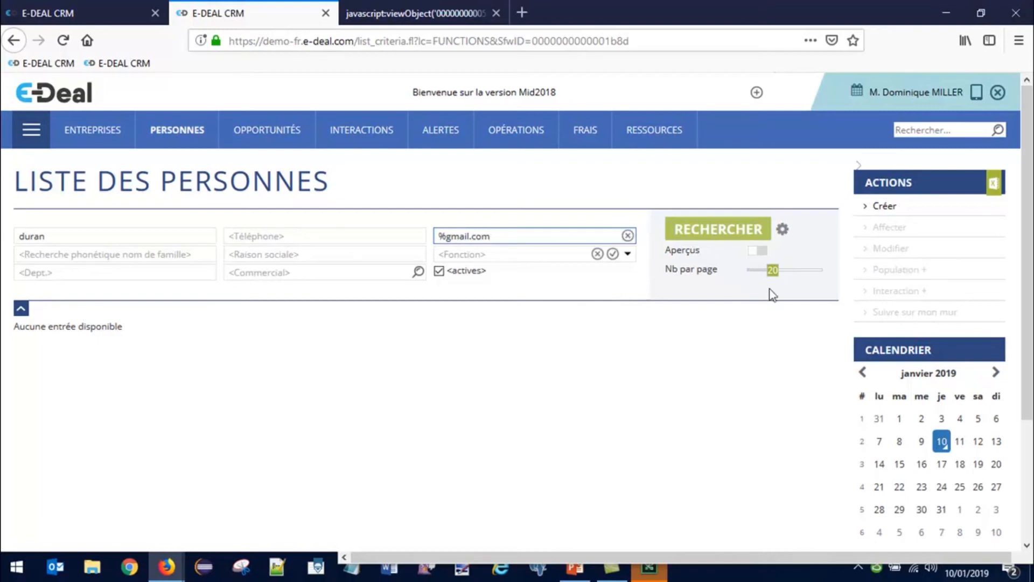
mouse_move(102, 141)
click(82, 179)
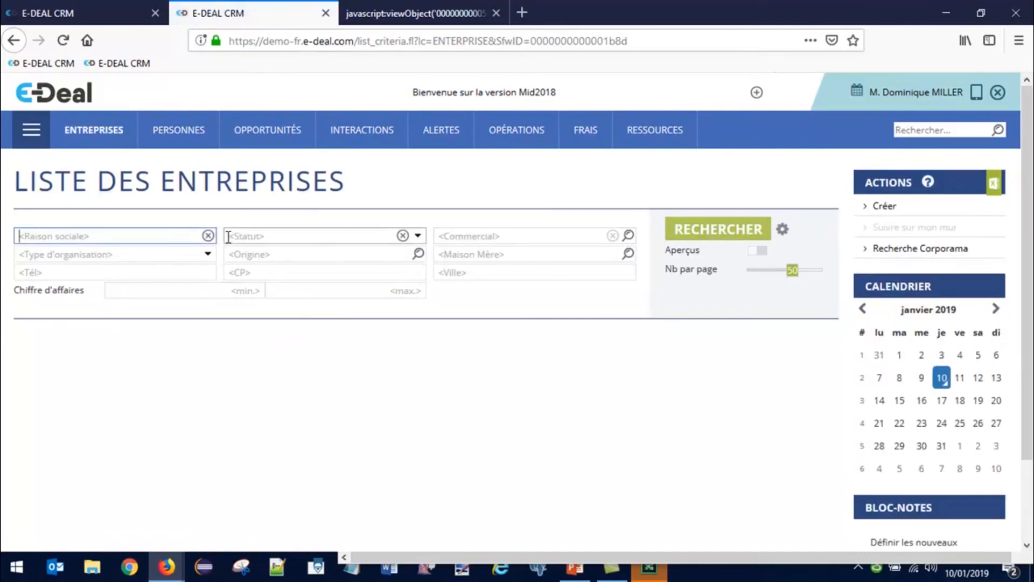
Step: Search companies for 'fab' and open the Fabulous Garden result
text(fab)
key(Return)
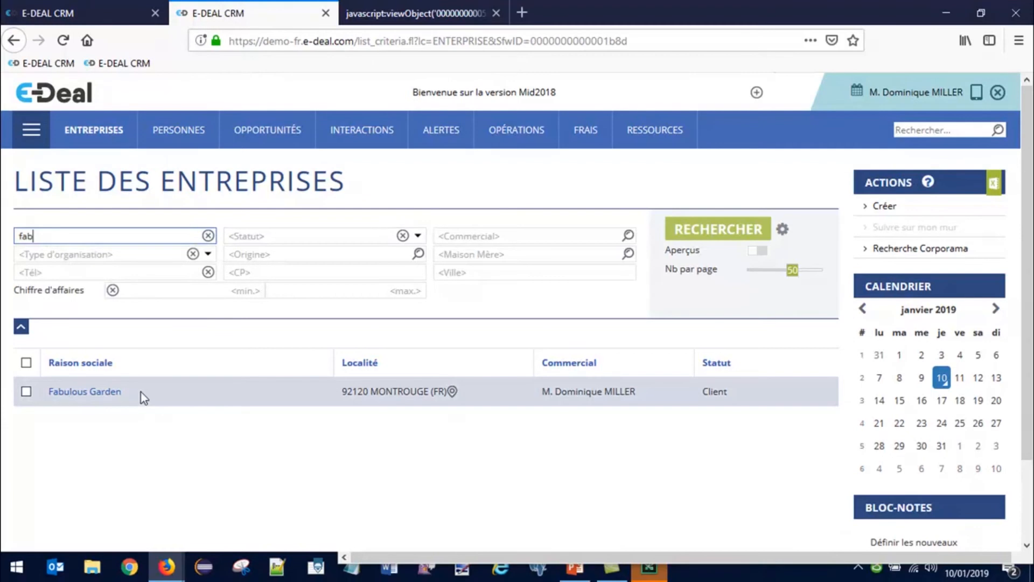
click(104, 397)
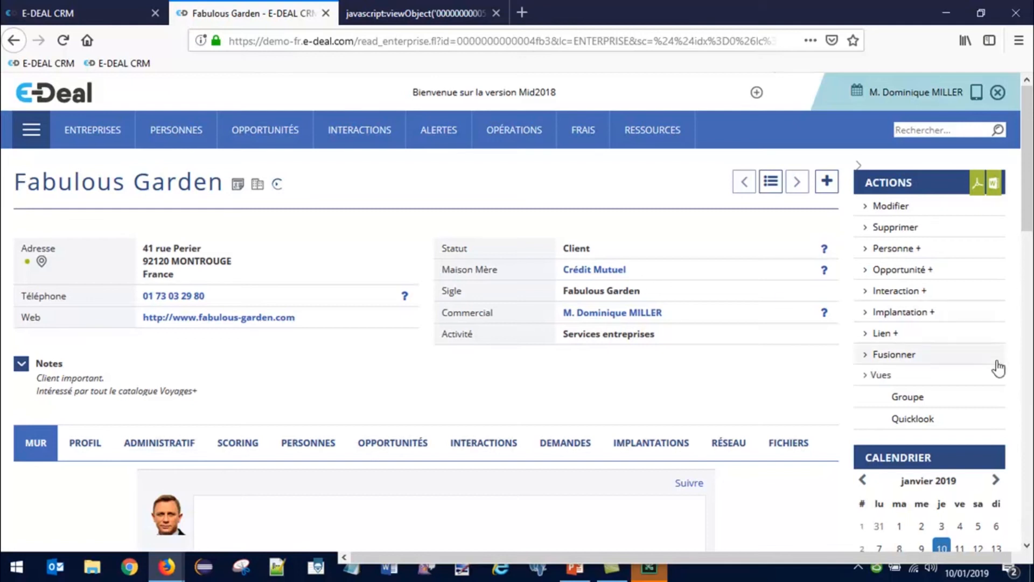
Step: Start merging Fabulous Garden and choose Acajou Mag as the resulting record via 'acaj'
click(903, 355)
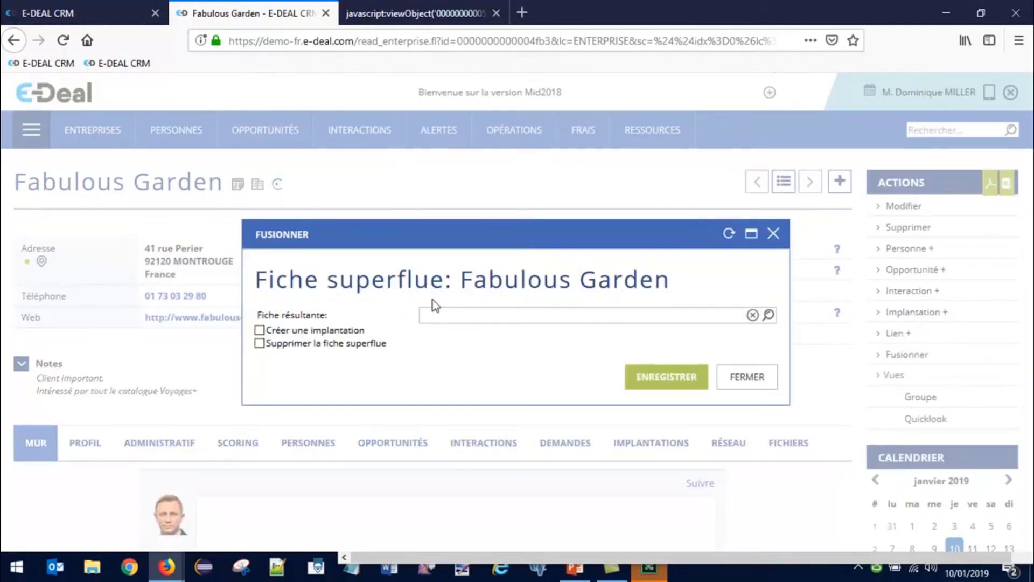
click(450, 318)
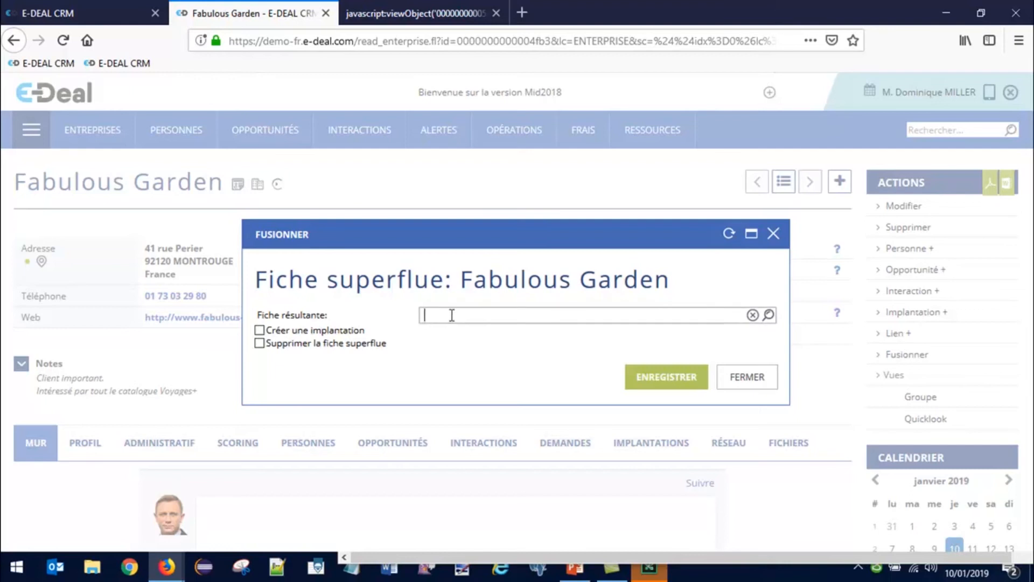
text(acaj)
click(445, 331)
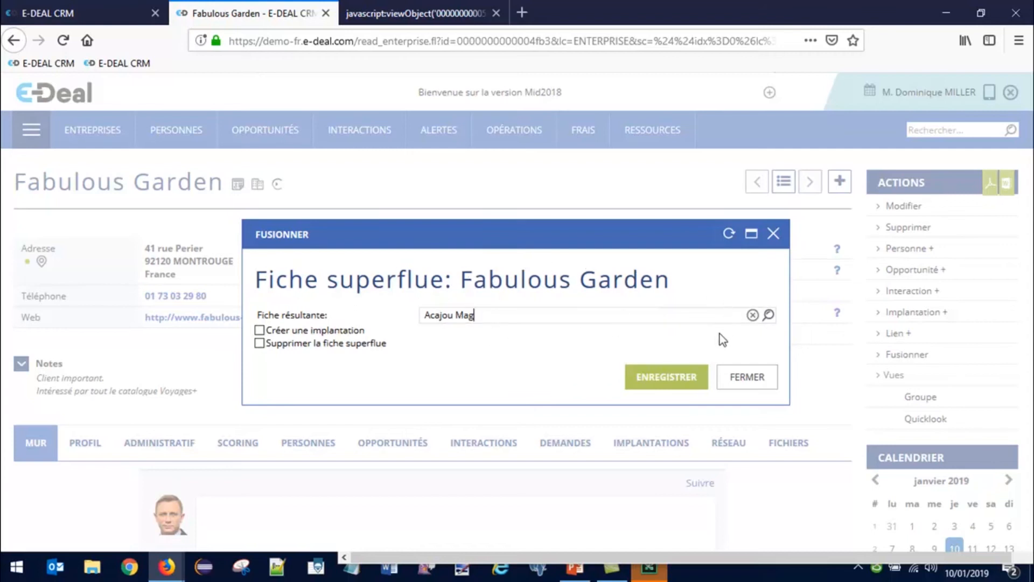
Step: Close the Fusionner dialog without saving the merge
click(777, 241)
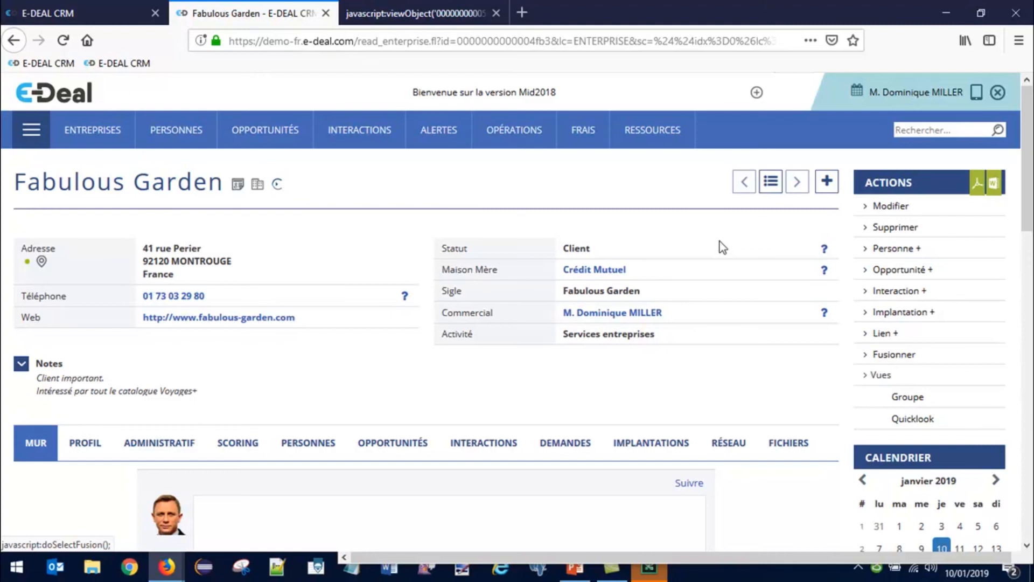
Step: Return to the webinar deck and run the slideshow, ending on the Place au live slide
click(581, 572)
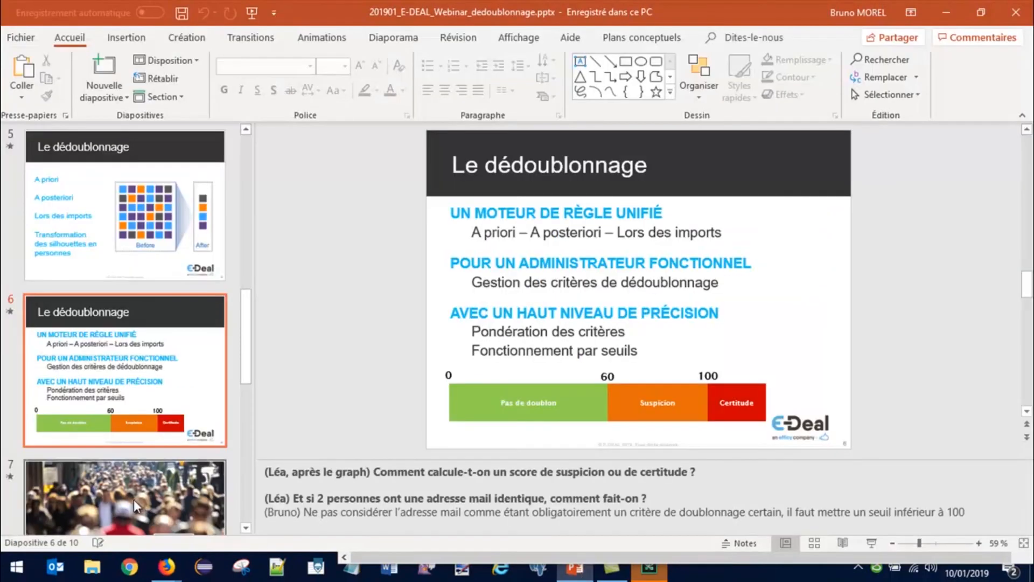
click(868, 543)
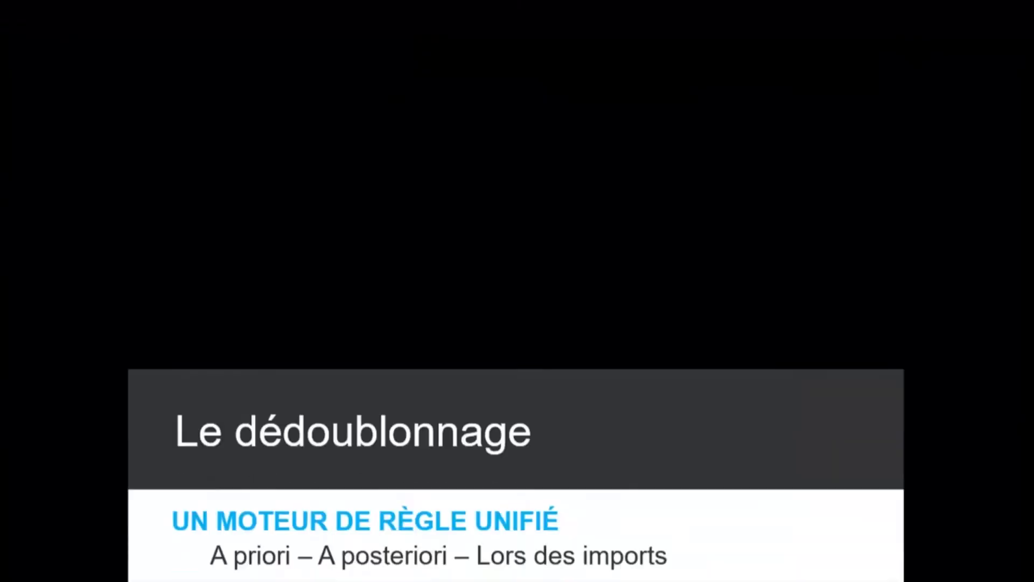
key(Right)
key(Right)
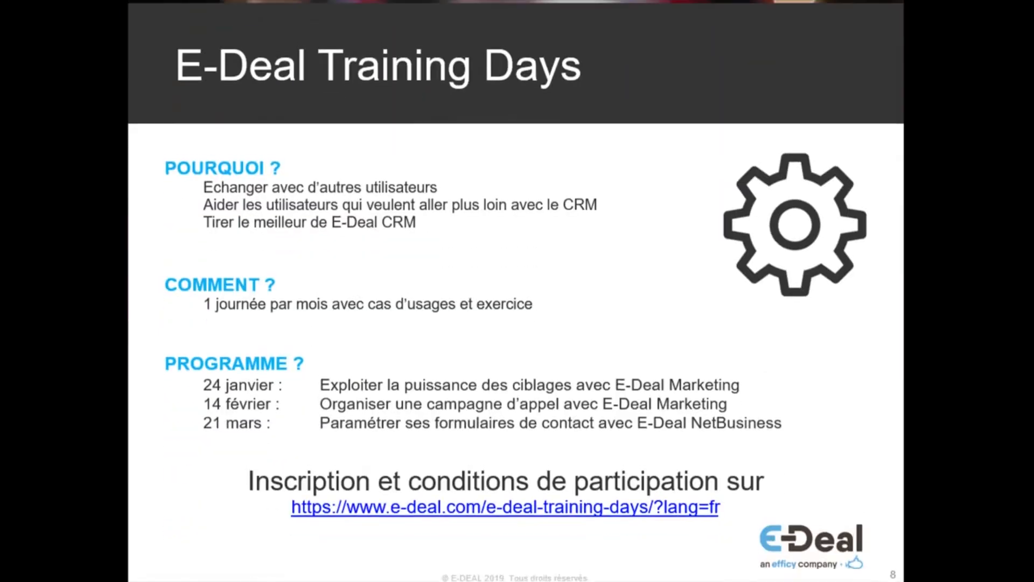
key(Left)
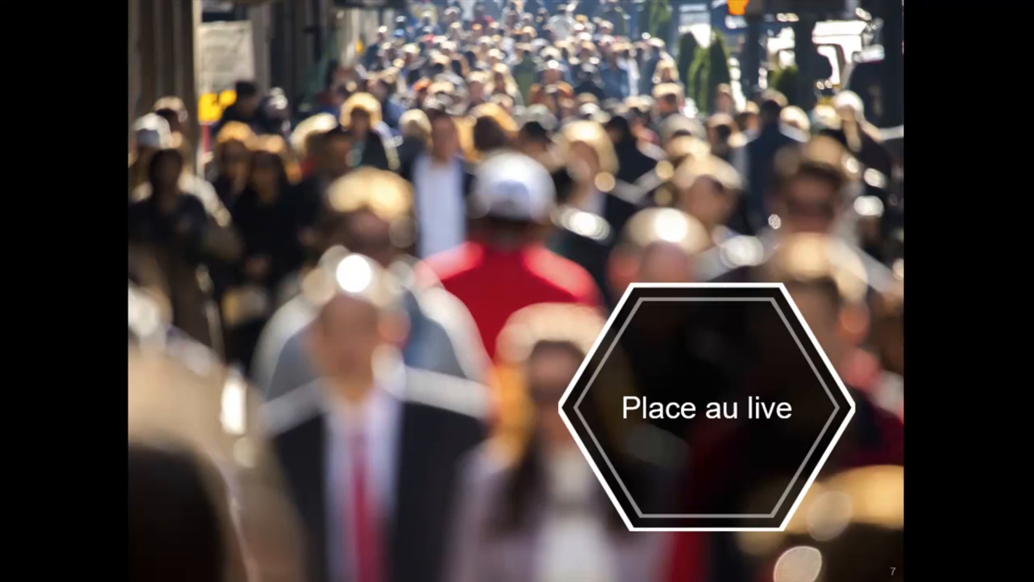